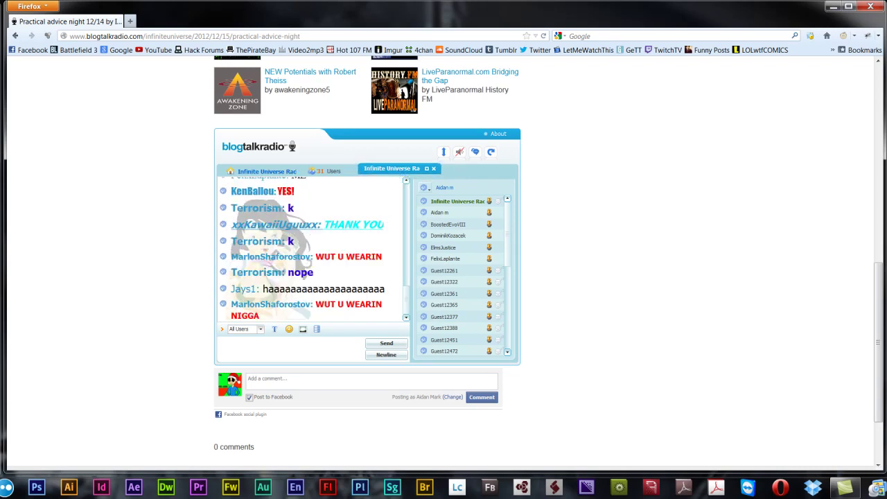
Step: Post 'guys stop' in big red text, then switch message text to black, size 13
left_click(274, 343)
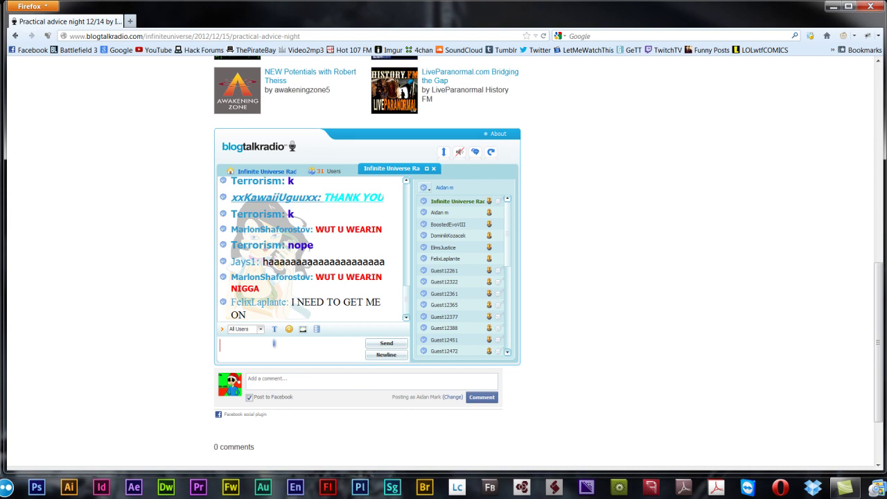
type("guys")
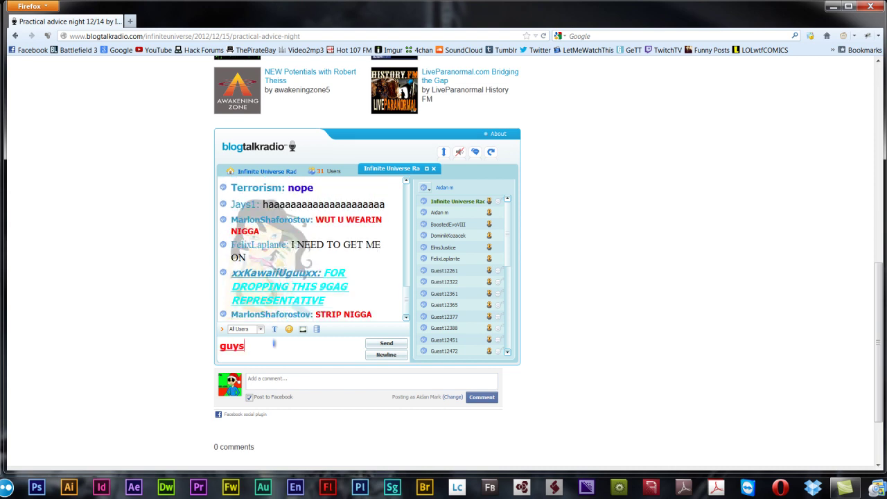
type(" stop")
key("Return")
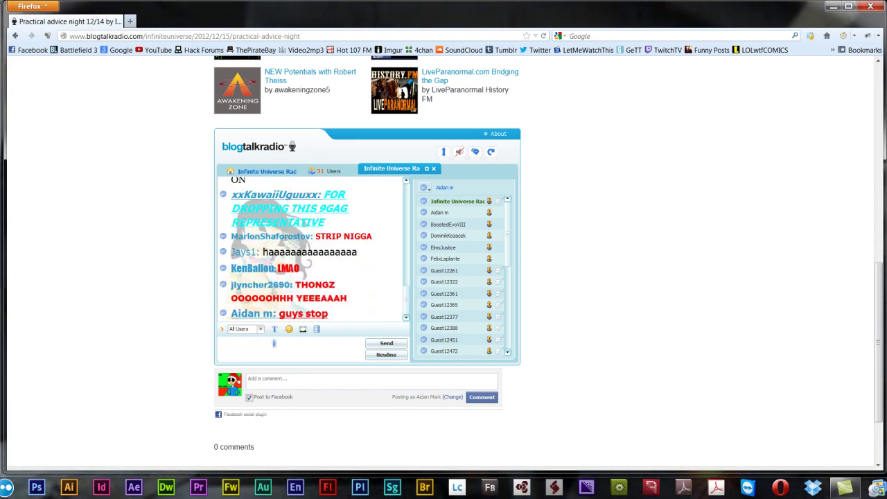
left_click(274, 329)
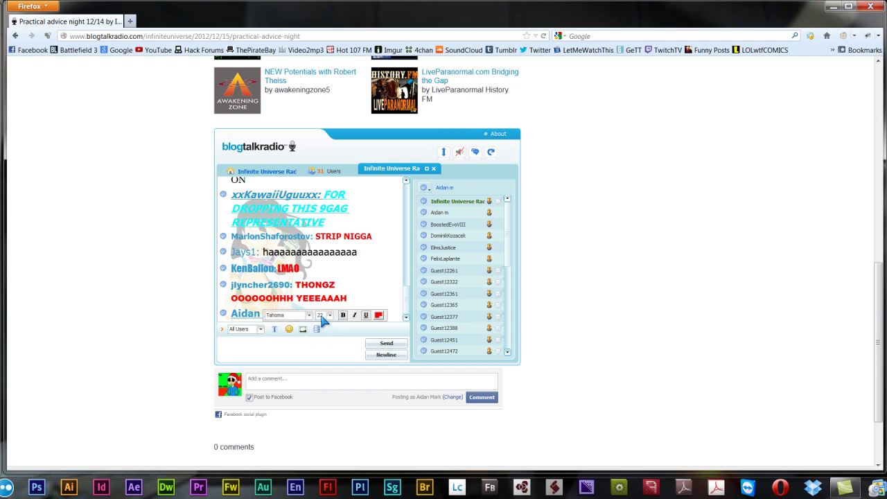
left_click(379, 316)
left_click(380, 244)
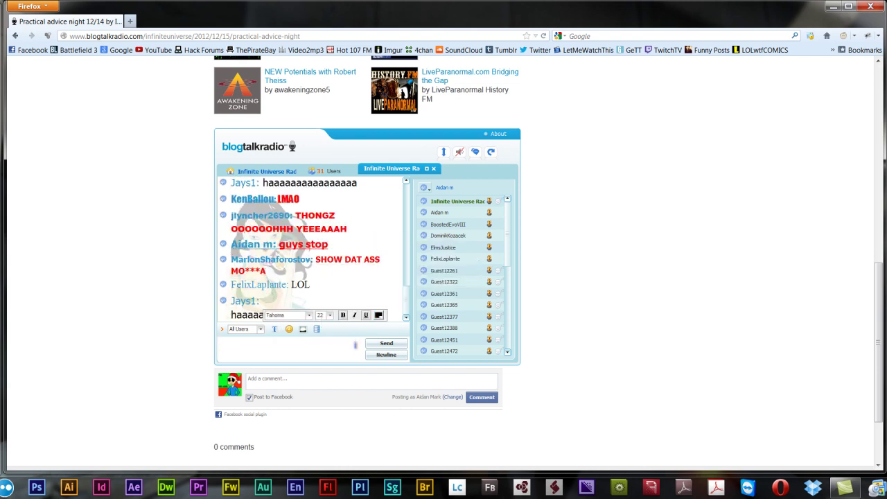
left_click(330, 316)
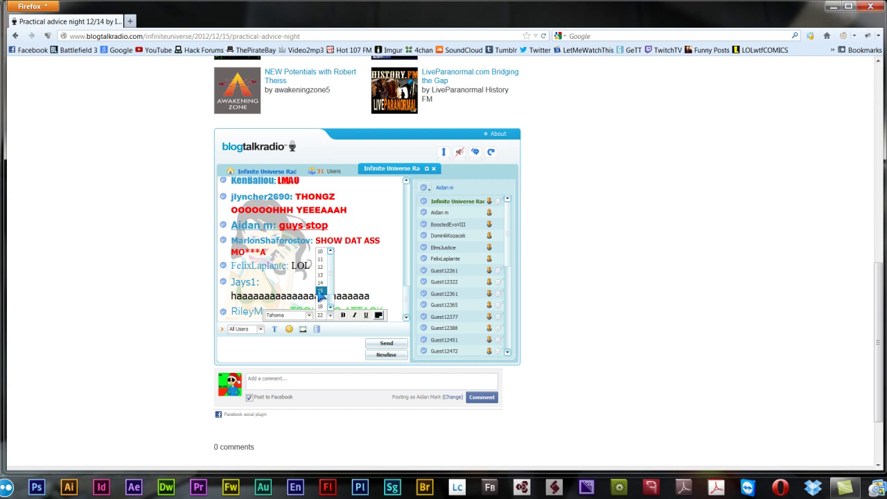
left_click(320, 275)
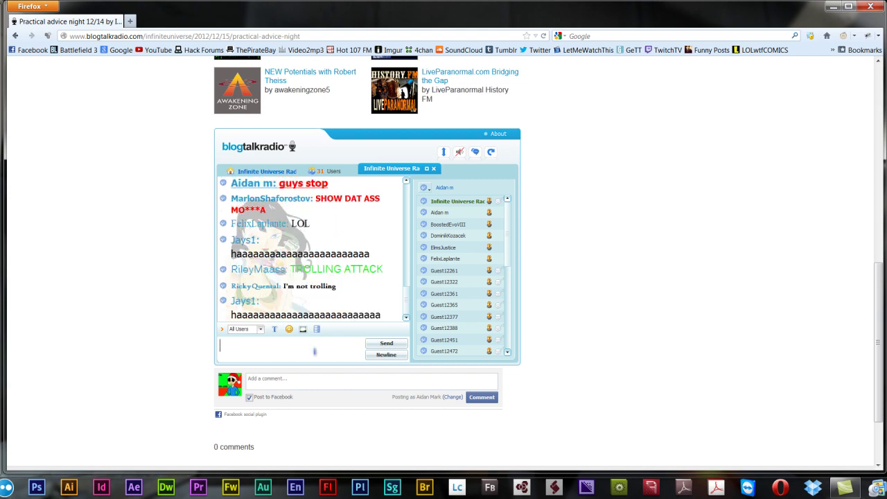
type("stop g")
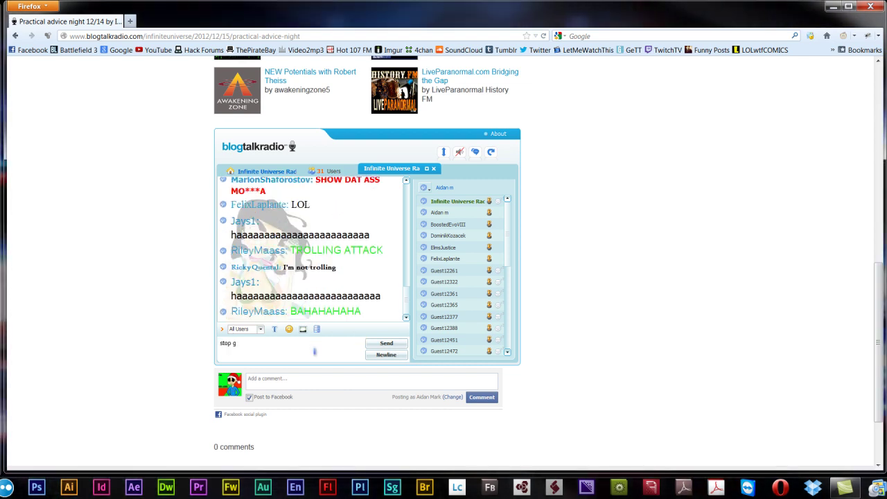
type("uys")
Step: Send the small black pleas 'stop guys', 'stop guys' again, and 'guys, stop'
key("Return")
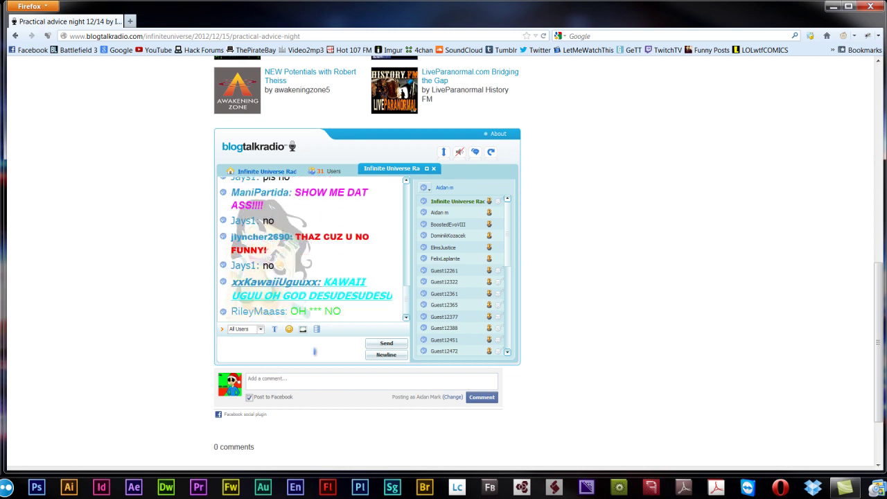
type("stop g")
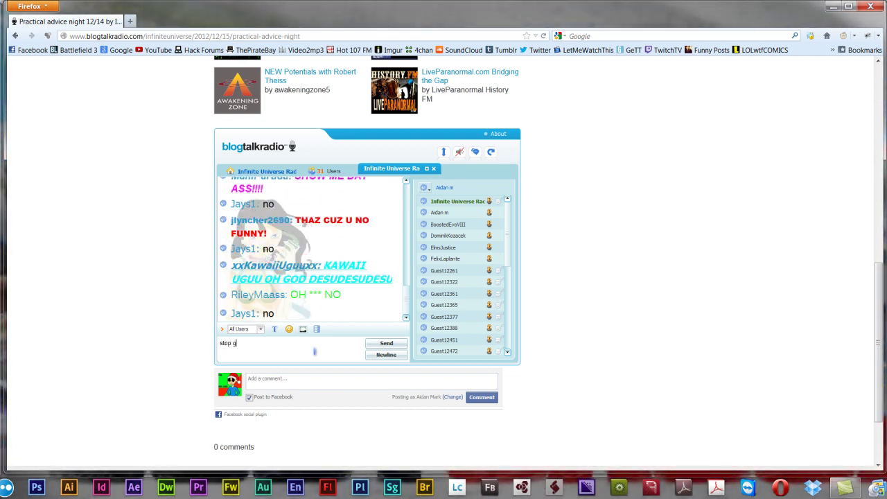
type("uys")
key("Return")
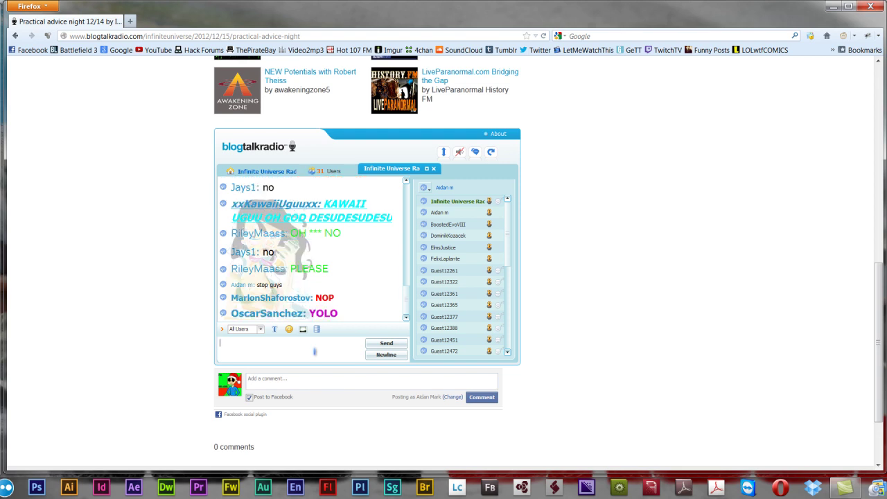
type("guys, ")
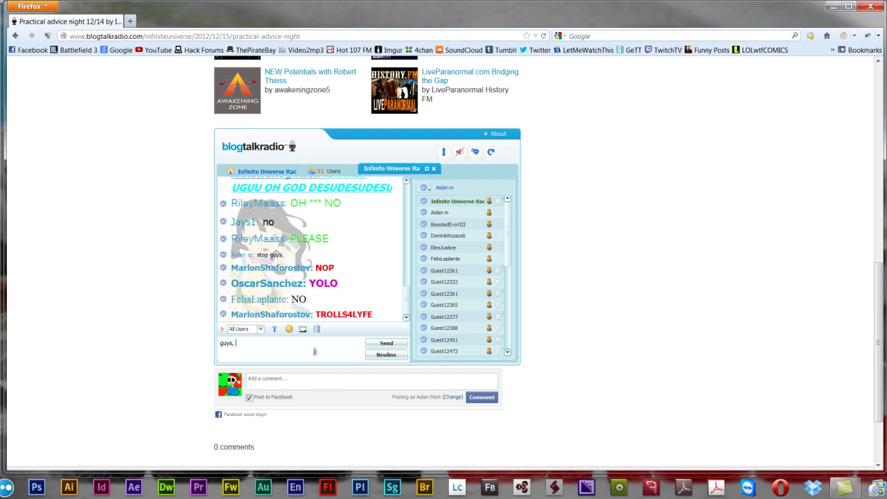
type("stop")
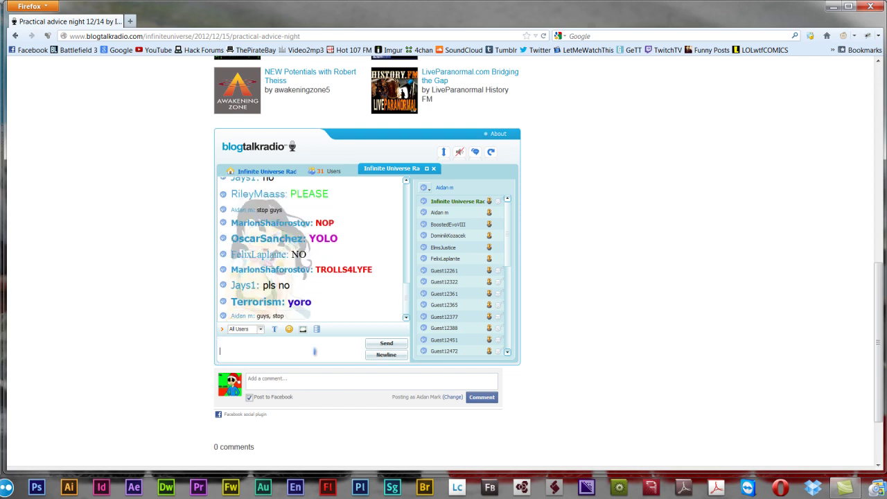
key("Return")
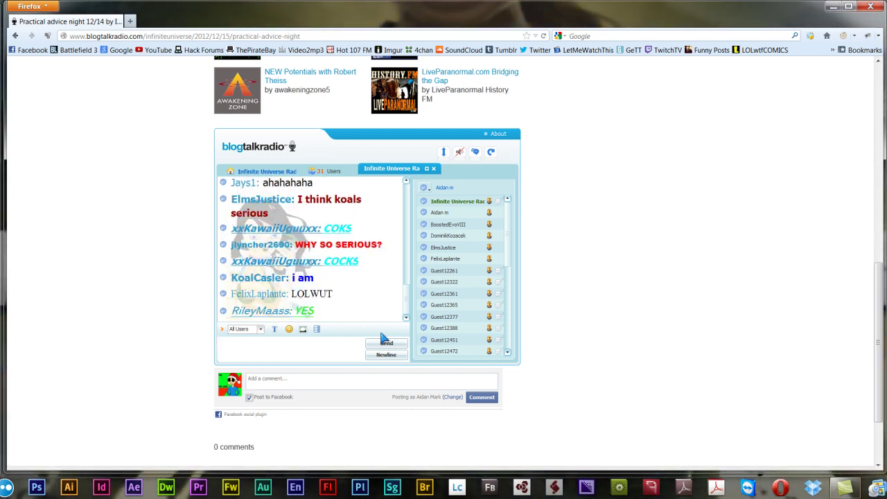
type("c:")
Step: Send a small 'c:' smiley, then set message text to red at a bigger font size
key("Return")
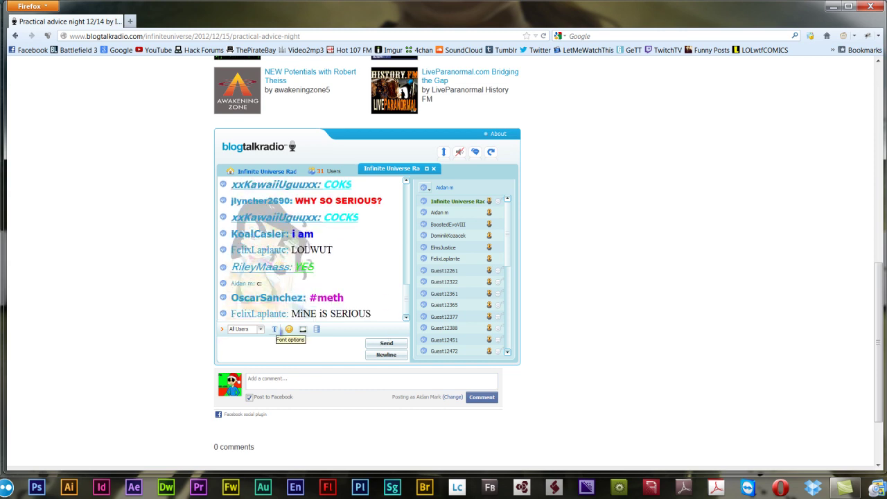
left_click(274, 329)
left_click(379, 316)
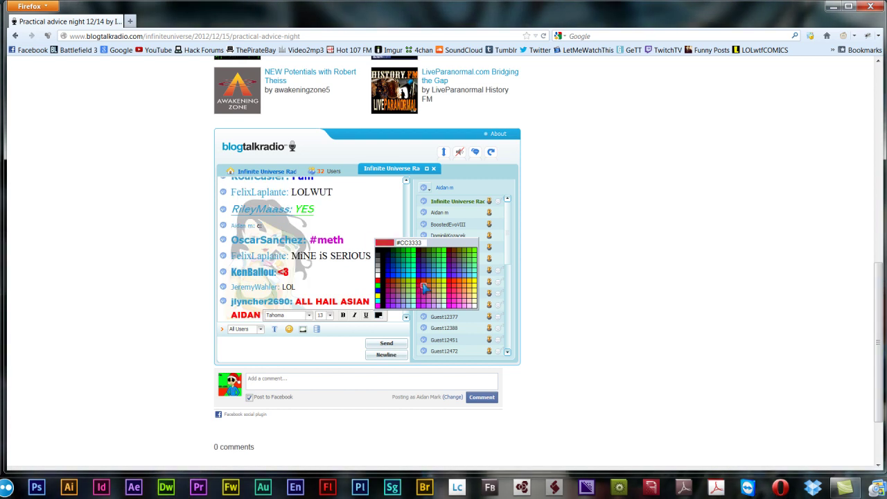
left_click(452, 284)
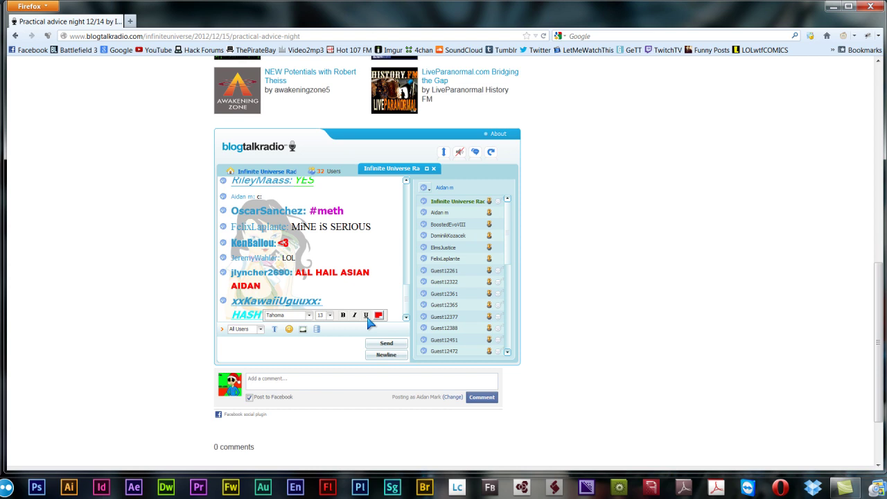
left_click(330, 316)
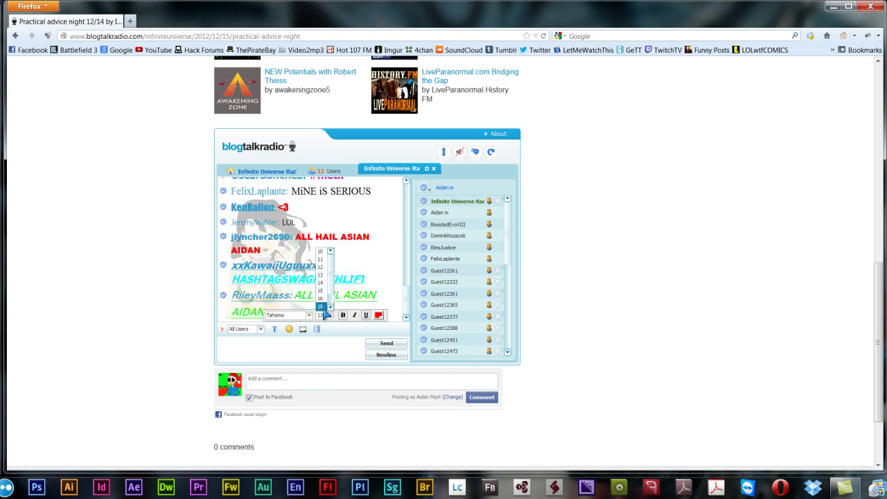
left_click(345, 355)
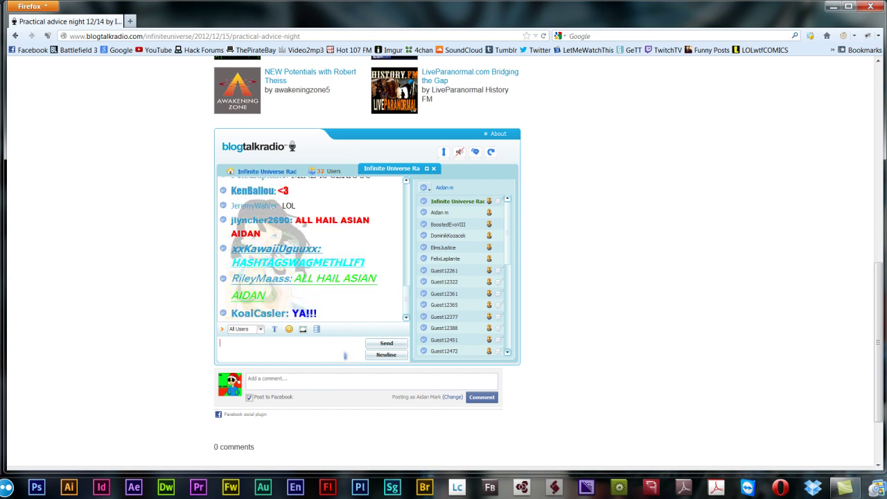
type("c:")
Step: Send a red 'c:' smiley, then 'I AM DA BESTEST' with its typos corrected
key("Return")
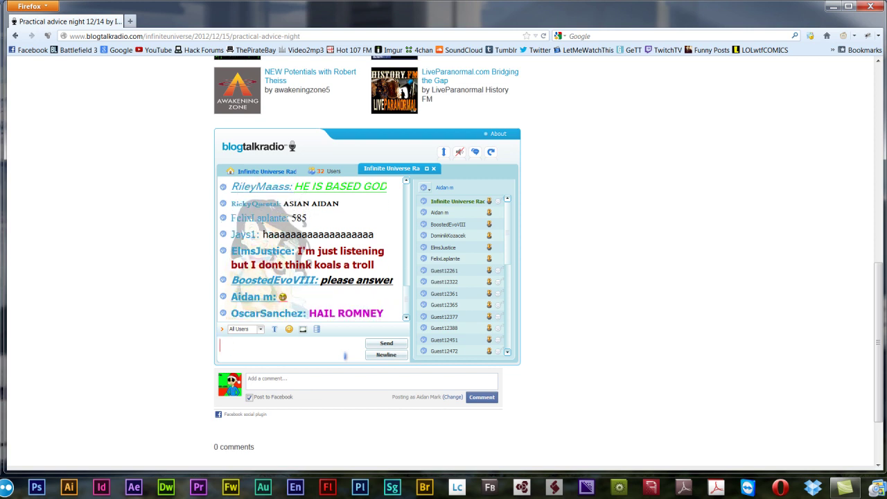
type("I AM DA B")
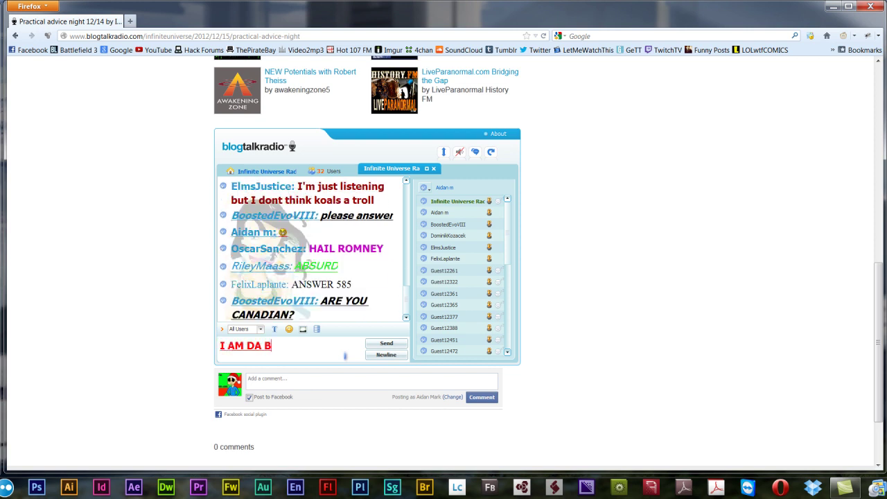
type("UST")
key("BackSpace")
key("BackSpace")
key("BackSpace")
key("BackSpace")
type("ES")
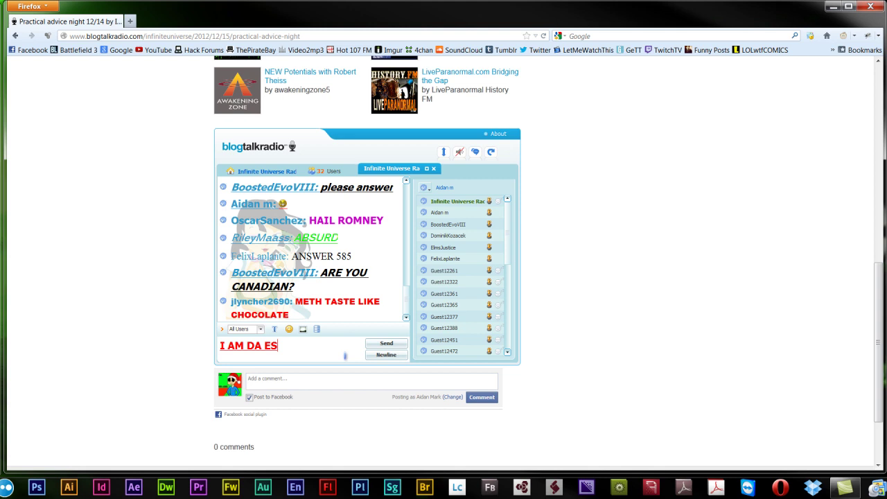
type("T")
key("BackSpace")
key("BackSpace")
key("BackSpace")
type("BESY")
key("BackSpace")
key("BackSpace")
type("T")
key("BackSpace")
type("ST")
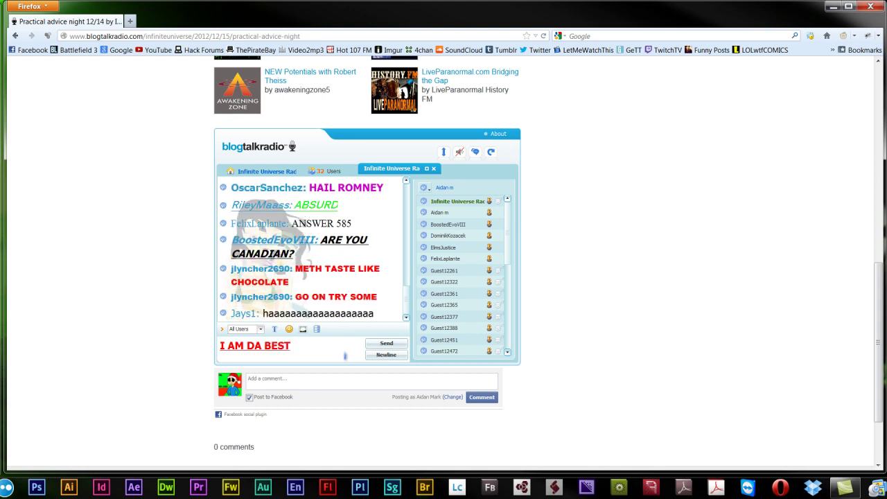
type("EST")
key("Return")
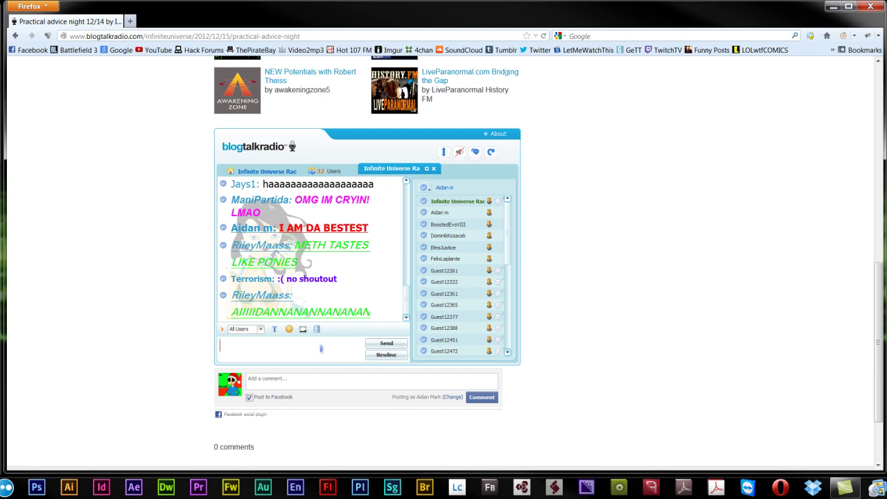
type("Roley")
Step: Send 'Riley.' to the chat after correcting the misspelled name
key("BackSpace")
key("BackSpace")
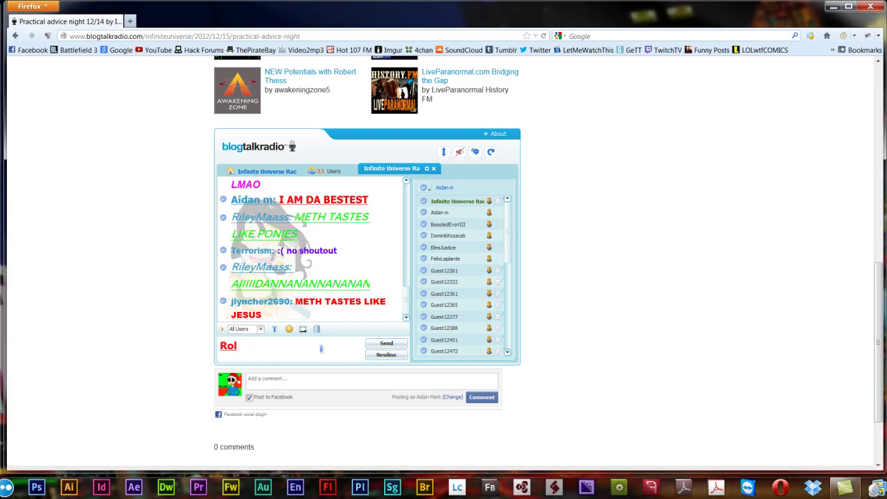
key("BackSpace")
key("BackSpace")
type("iley/")
key("BackSpace")
type(".")
key("Return")
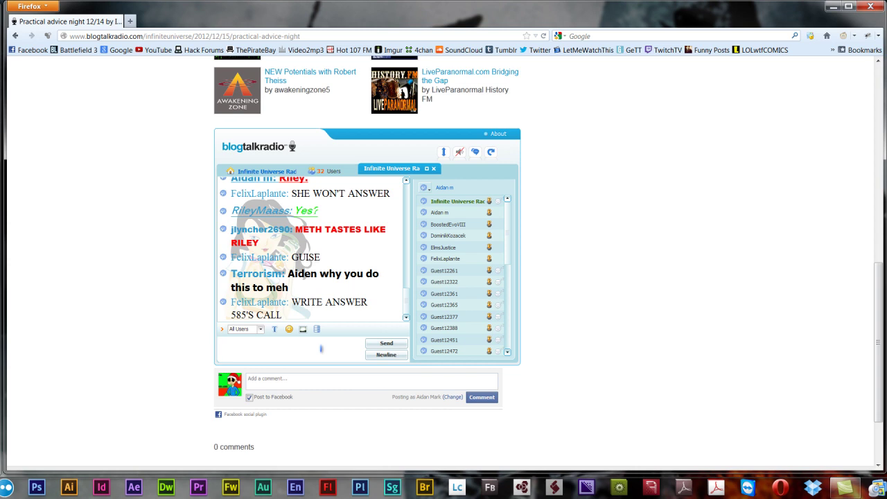
type("BECAUSE ")
type("FUCKBackSpaceCCK")
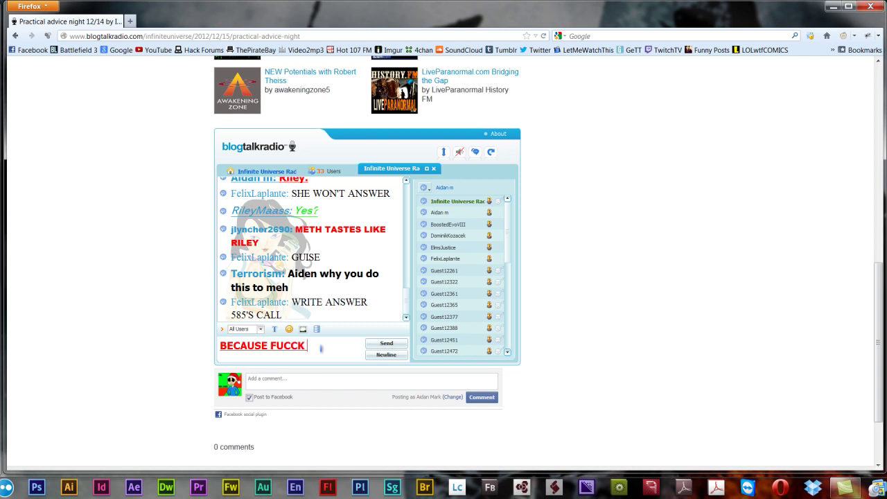
type(" YOU")
Step: Send 'BECAUSE FUCCK YOU', '^', 'YES', 'THIS GUY IS READING 4CHAN', 'BILLY JEAN', 'NOT MAH LUVAR'
key("Return")
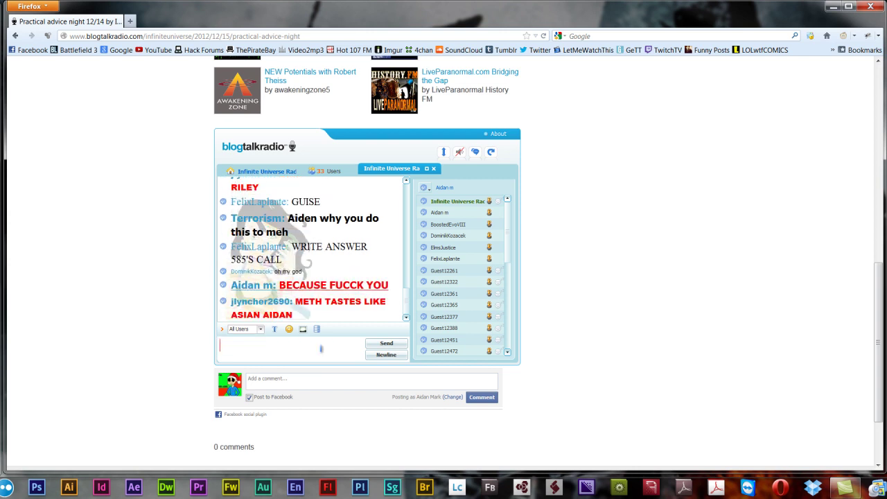
type("^")
key("Return")
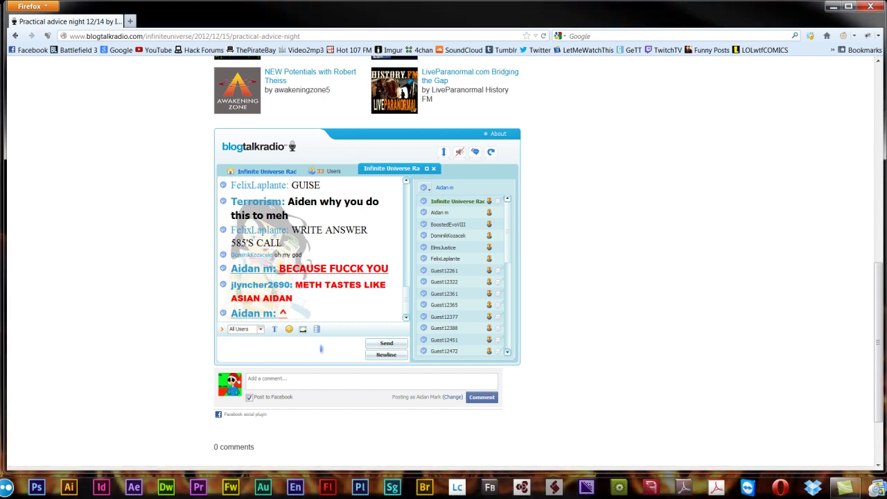
type("YES")
key("Return")
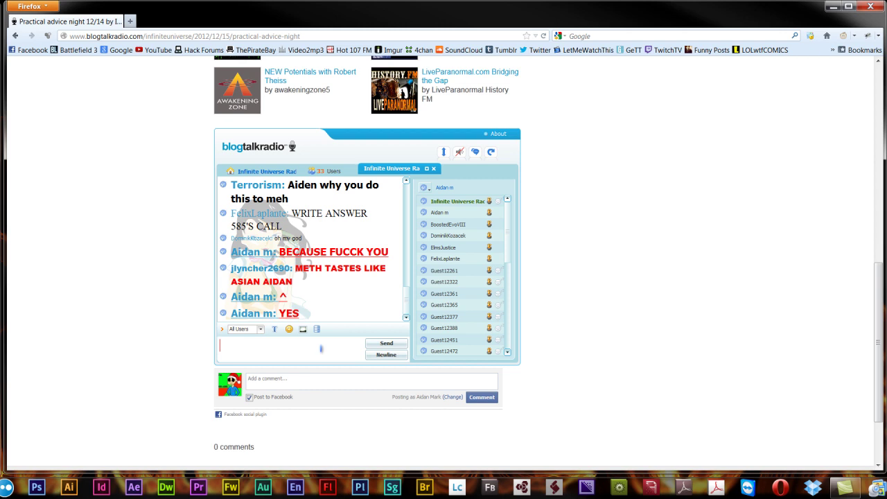
type("THIS GUY IS")
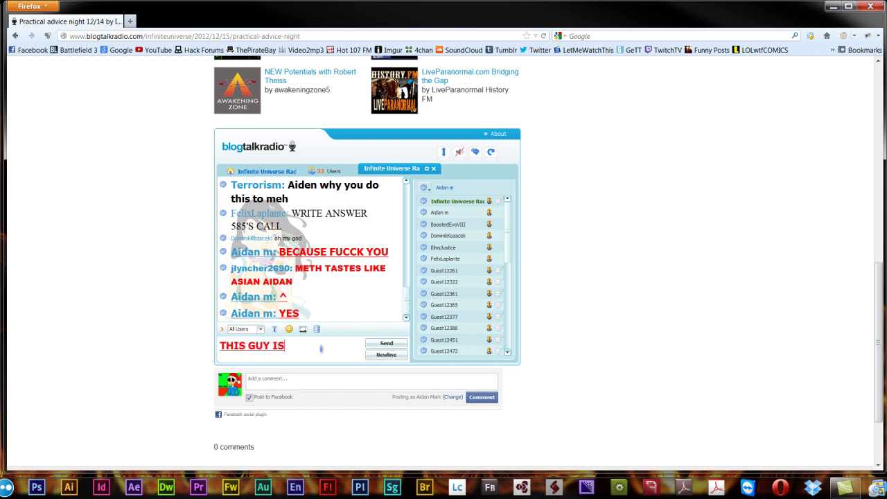
type(" READING 4")
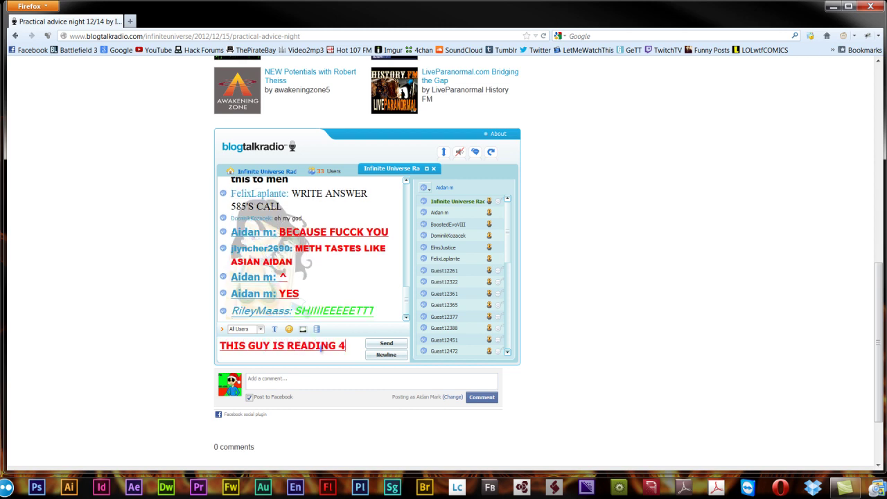
type("CHAMN")
key("BackSpace")
key("BackSpace")
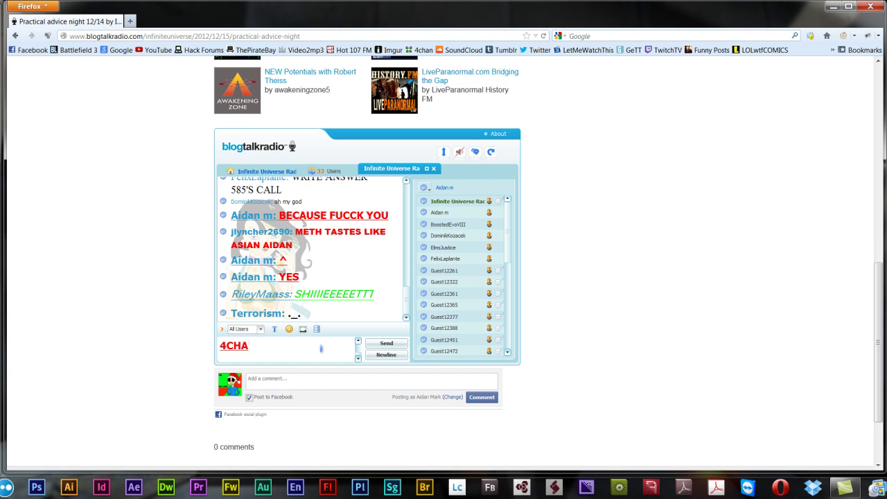
type("N")
key("Return")
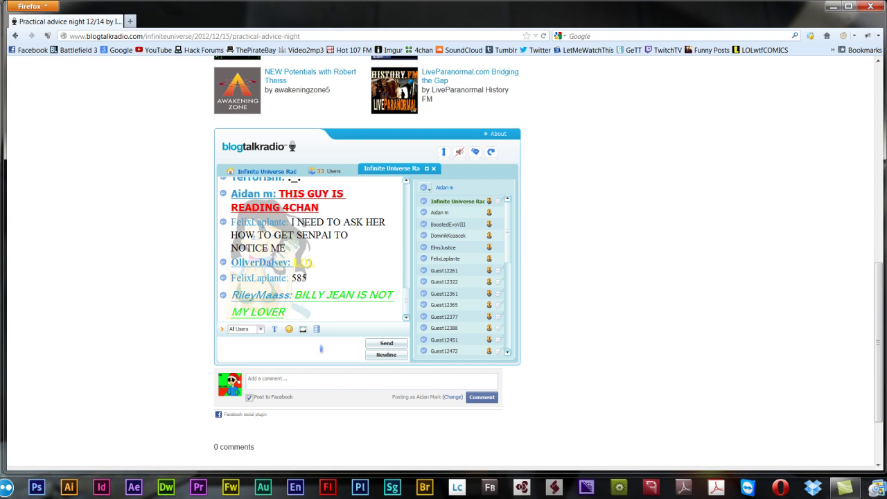
type("B")
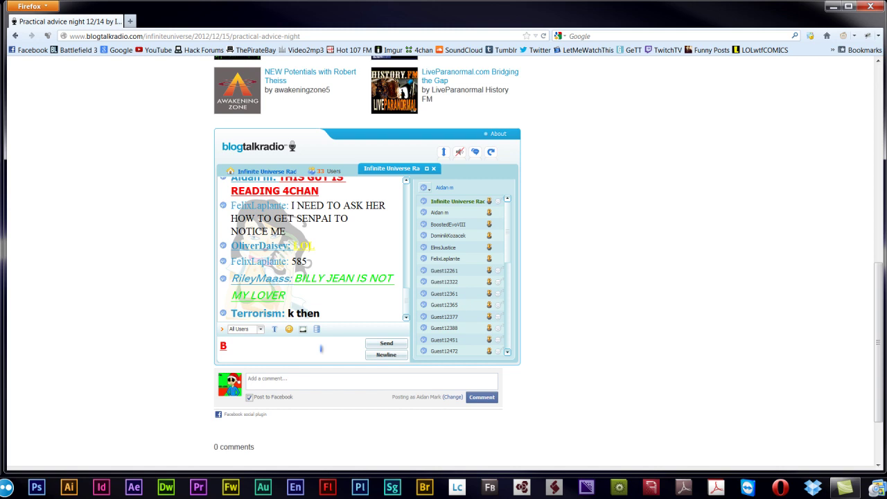
type("ILLY JEAN")
key("Return")
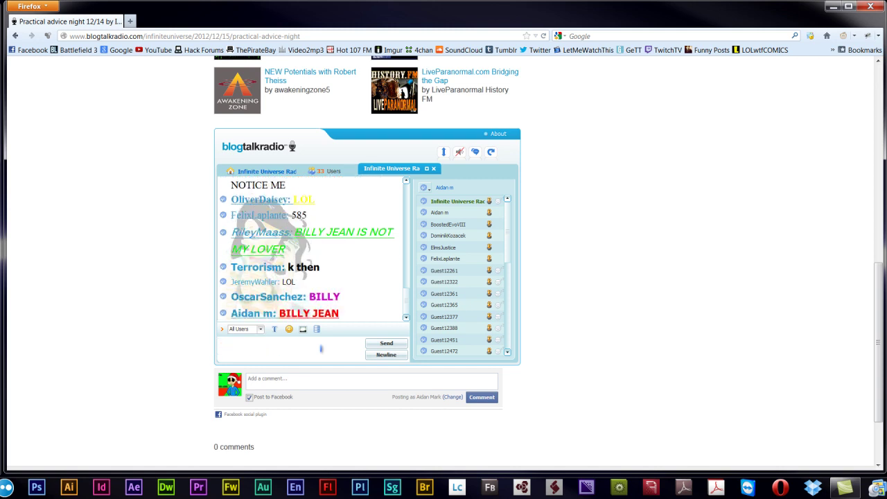
type("NOT MA")
type("H LU")
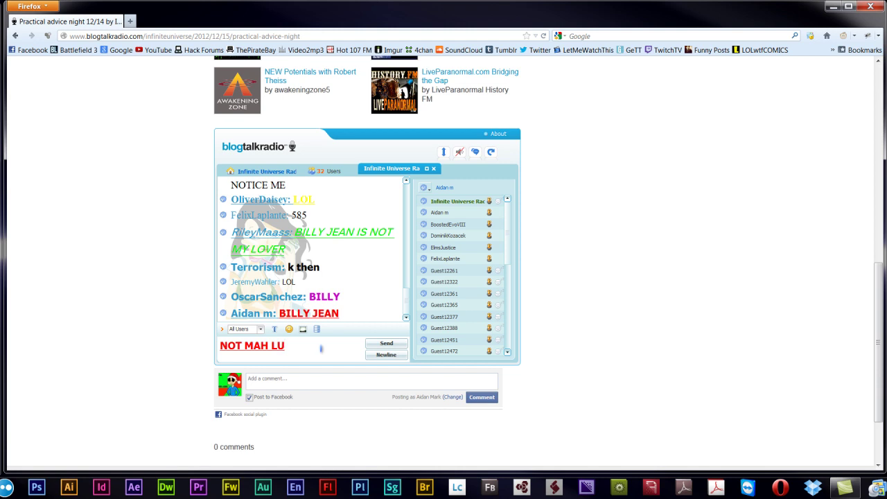
type("VAR")
key("Return")
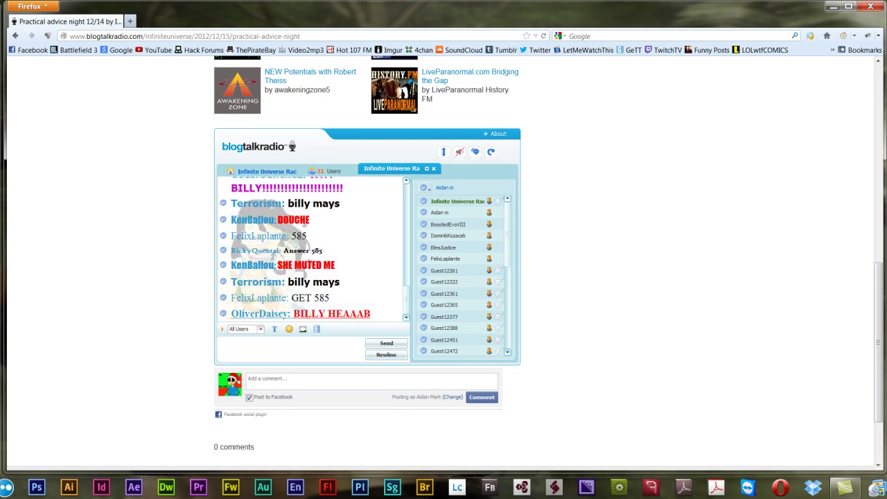
left_click_drag(597, 256, 669, 284)
left_click_drag(607, 228, 721, 291)
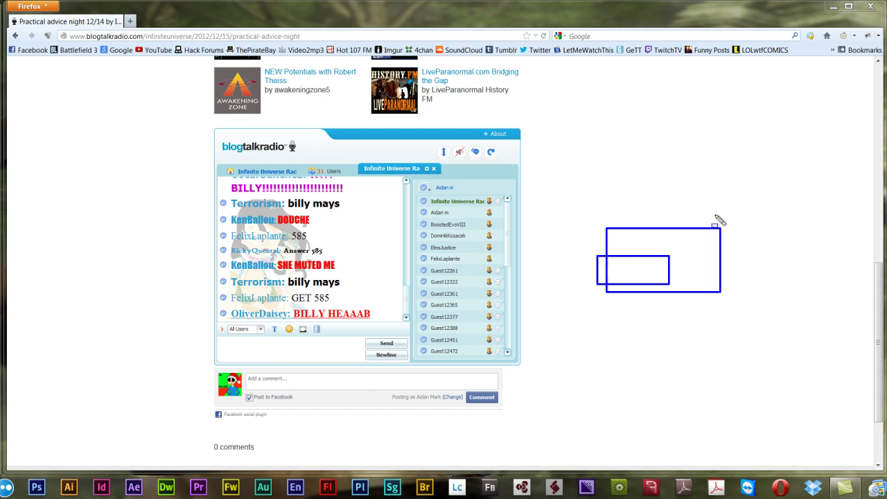
left_click_drag(716, 204, 581, 269)
left_click_drag(494, 148, 416, 251)
left_click_drag(527, 151, 0, 335)
left_click_drag(0, 181, 194, 391)
left_click_drag(256, 193, 388, 406)
left_click_drag(450, 175, 510, 383)
left_click_drag(568, 136, 208, 268)
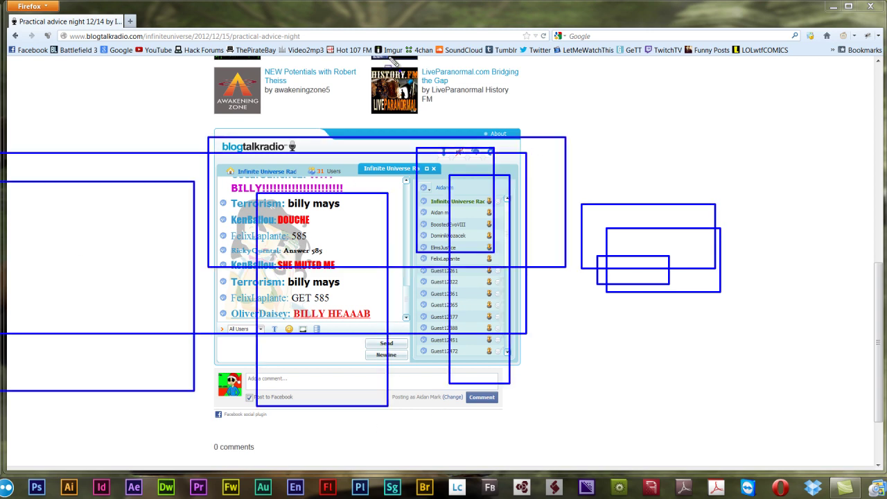
left_click_drag(399, 69, 498, 237)
Step: Send 'MONTAY!!!!', 'dis official 9gag troll' and 'U JUS GOT LE TRIKED' to the chat
key("Escape")
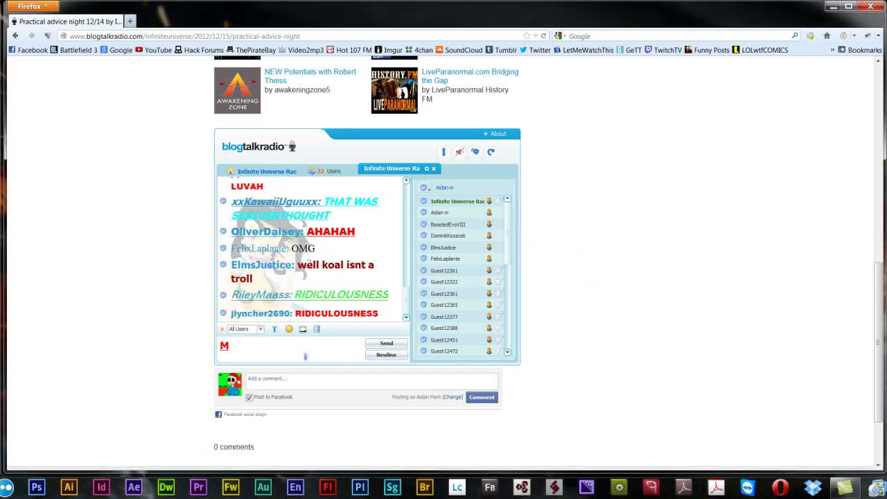
type("MONTAY!!!!")
key("Return")
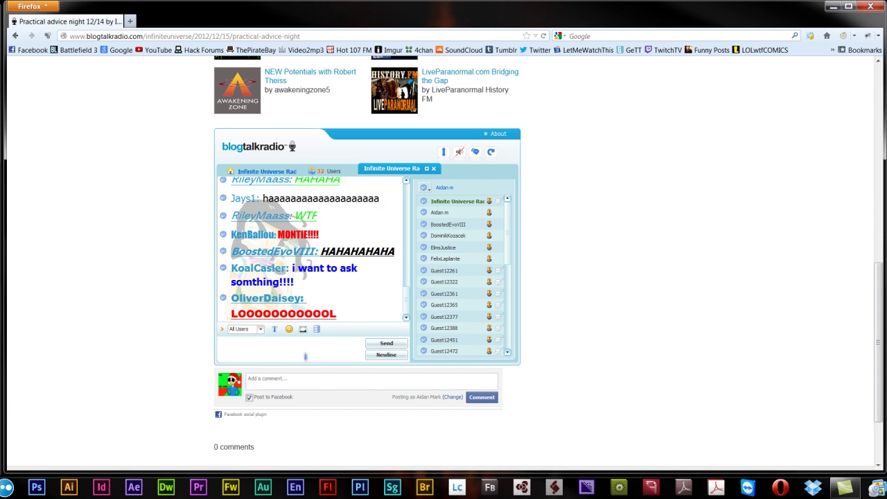
type("dis")
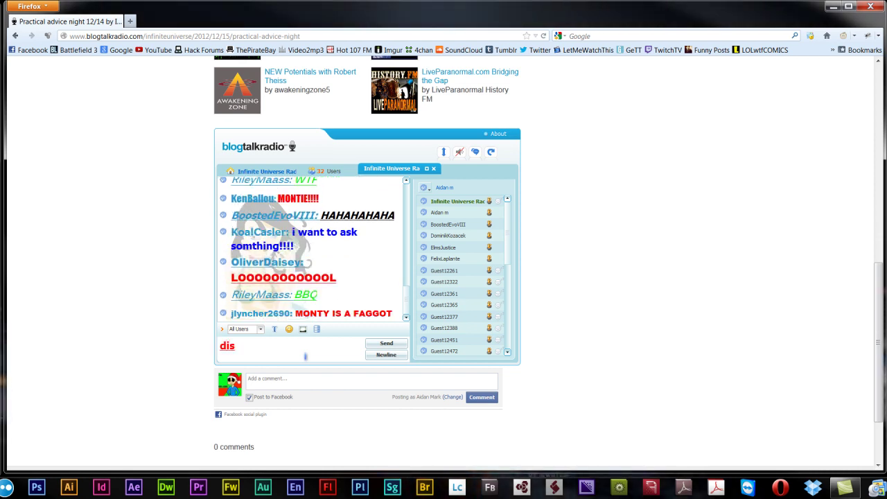
type(" official ")
type("9ggag")
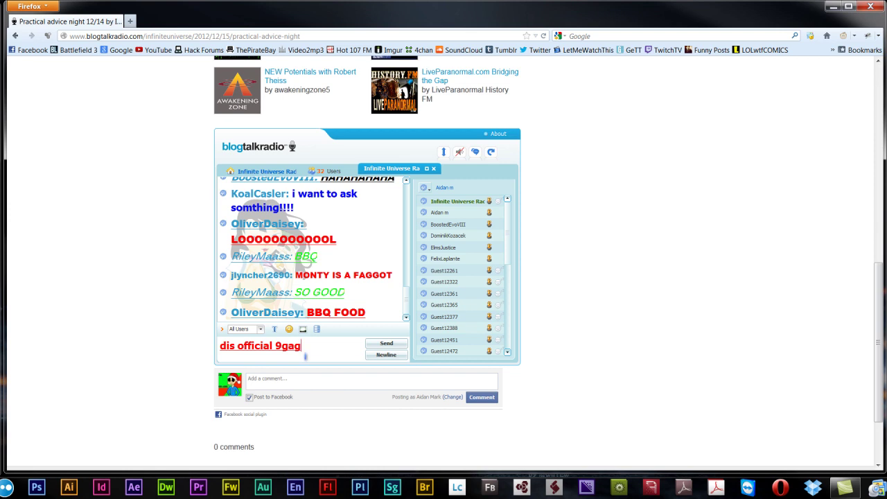
type(" troll")
key("Return")
type("U ")
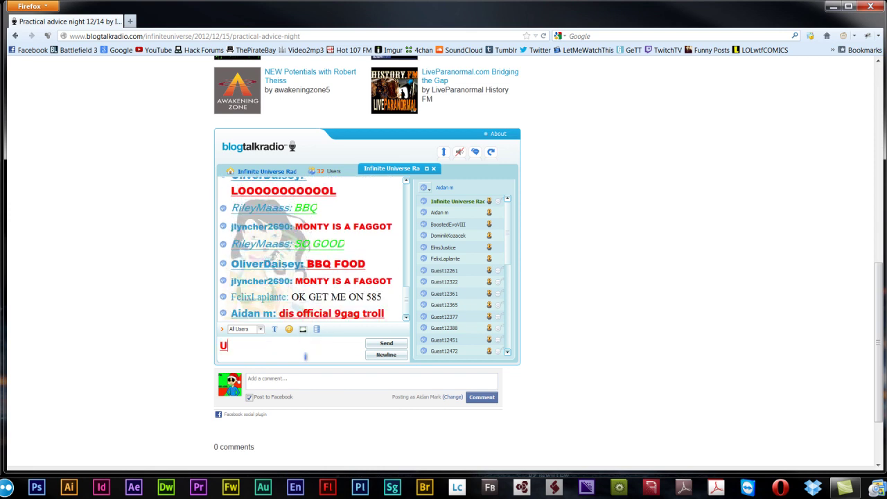
type("JUS GOT ")
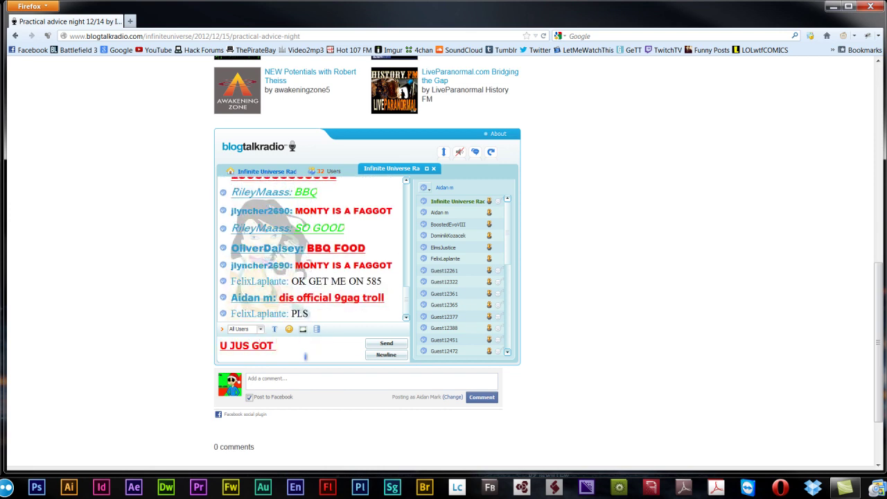
type("LE TRIKED")
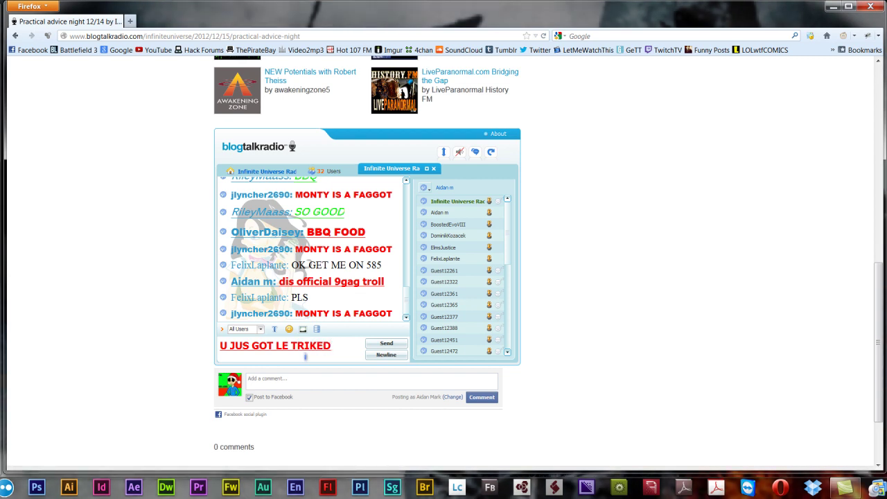
key("Return")
type("E")
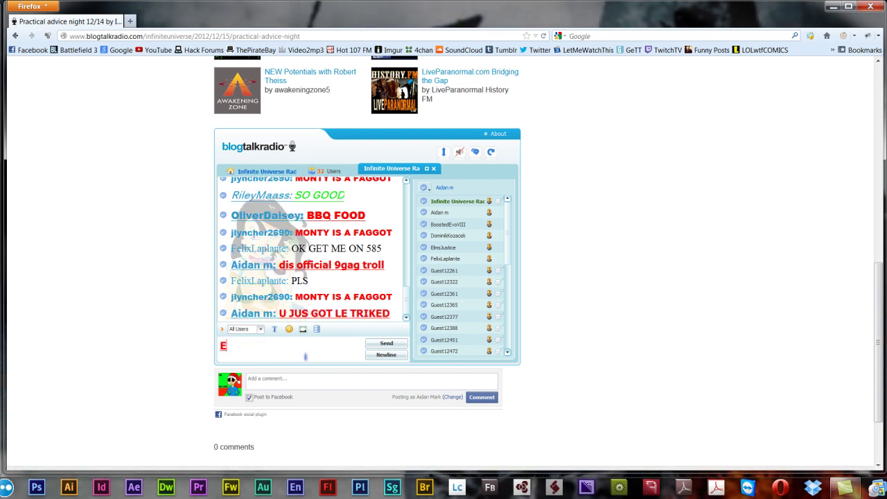
Step: Send 'U', then dismiss the speaking-too-fast notice and clear the message box
key("BackSpace")
type("NOW")
key("BackSpace")
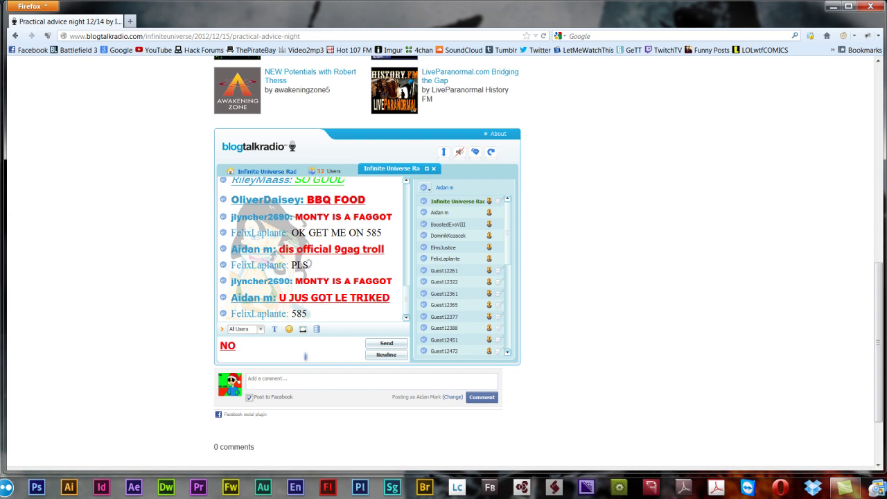
key("BackSpace")
key("BackSpace")
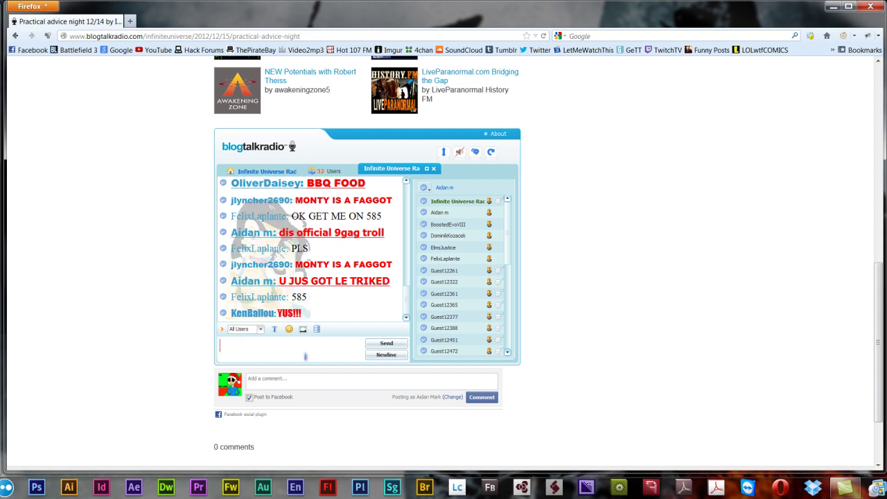
type("U")
key("Return")
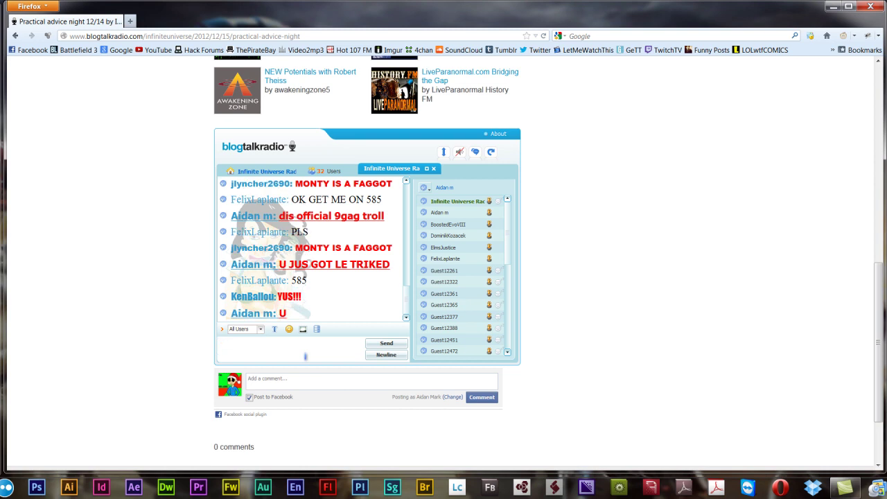
type("U")
key("Return")
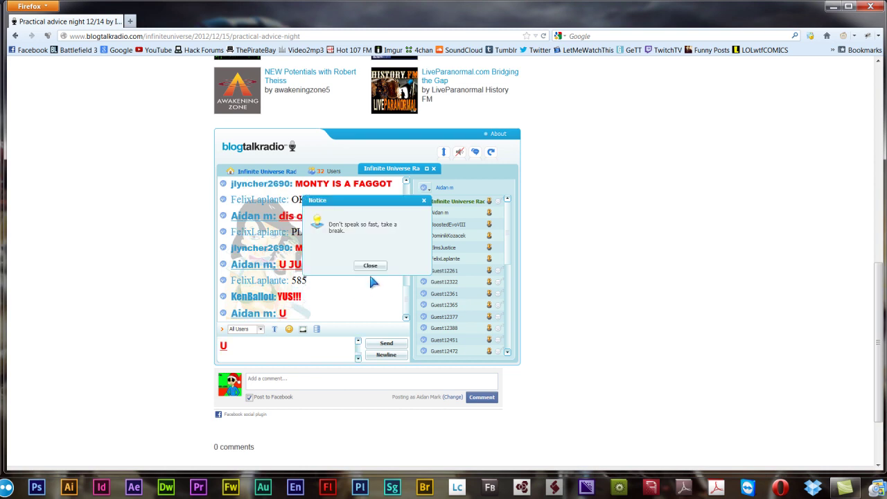
left_click(370, 266)
key("BackSpace")
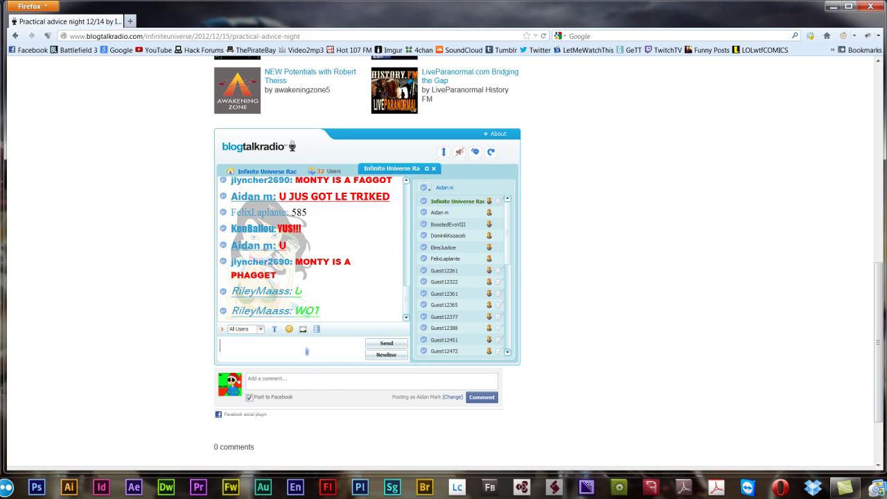
type("M8")
Step: Send 'M8', then 'LOL', then 'PLEASE HALP MAH' as separate chat messages
key("Return")
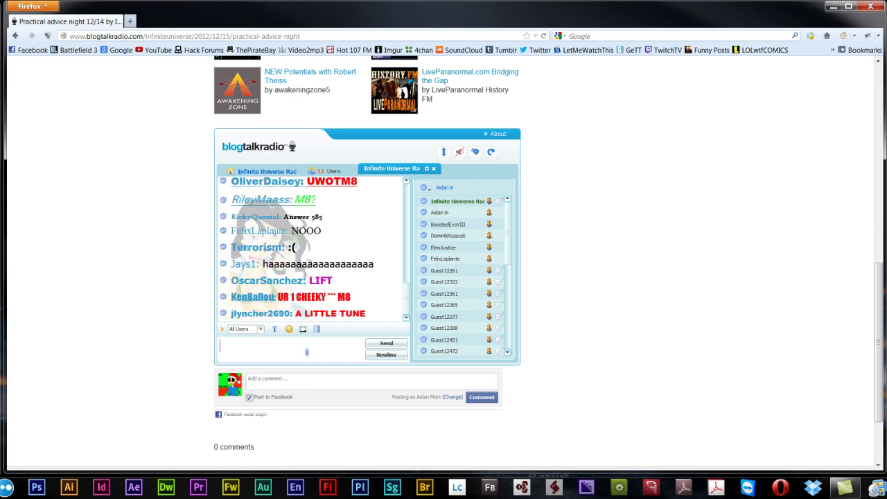
type("LOL")
key("Return")
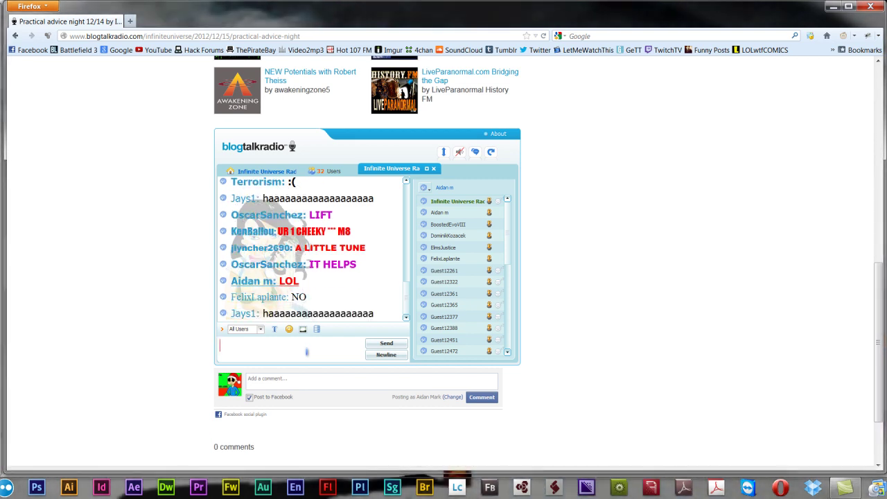
type("PLEASE")
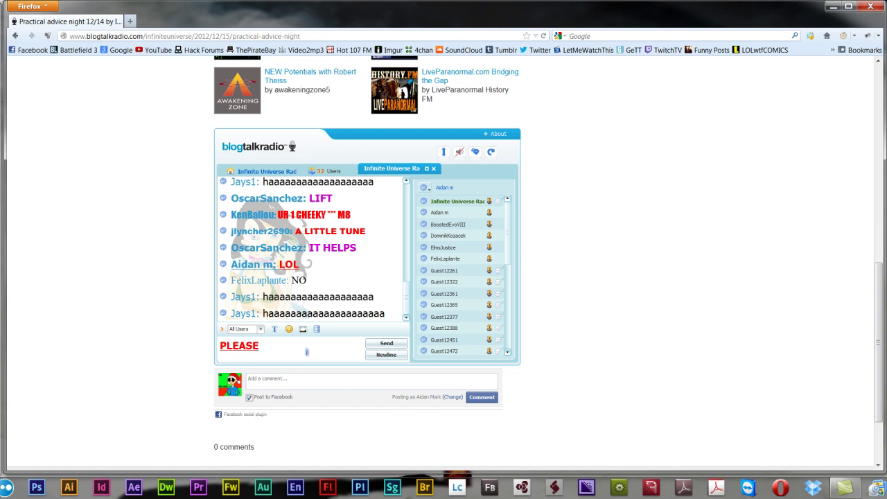
type(" HALP MA")
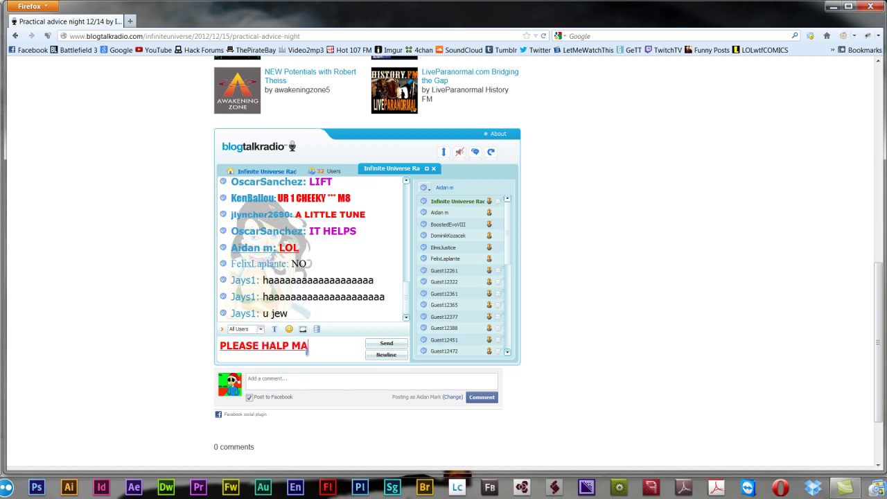
type("H")
key("Return")
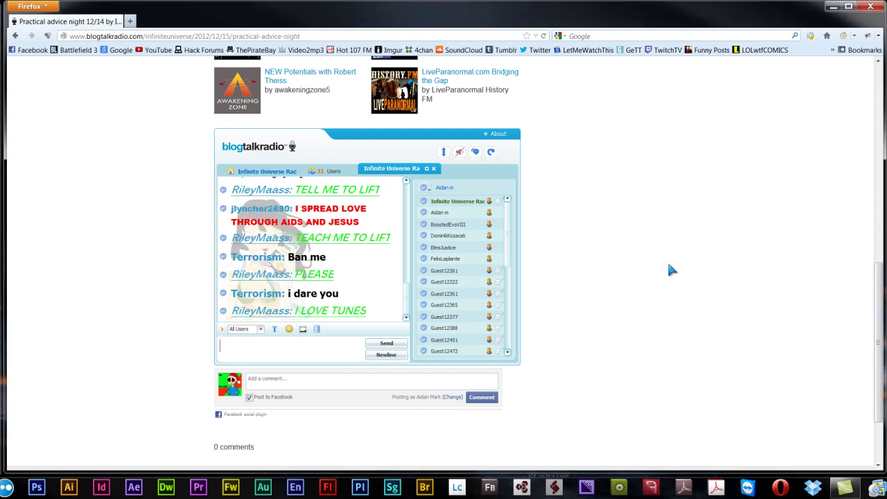
type("VICT")
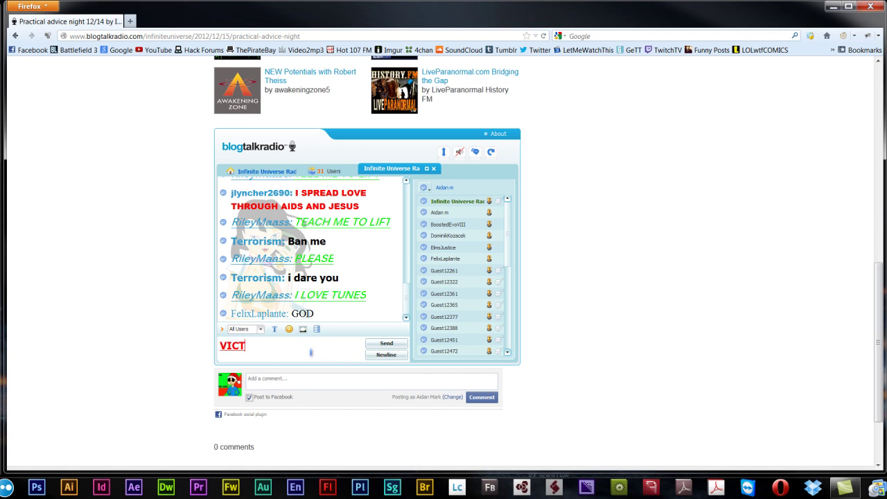
type("ORY ")
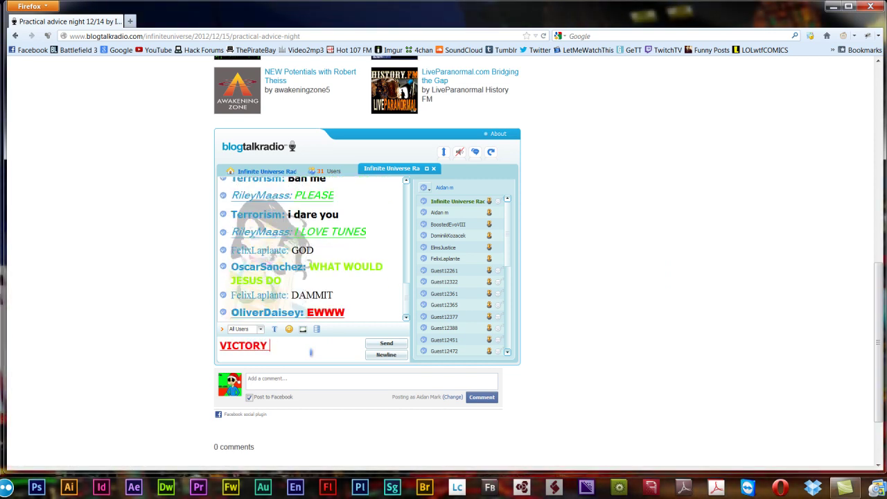
type("MUSIC")
Step: Send 'VICTORY MUSIC', 'HUZZAH', 'HU' and 'HUZZAAh' to the chat
key("Return")
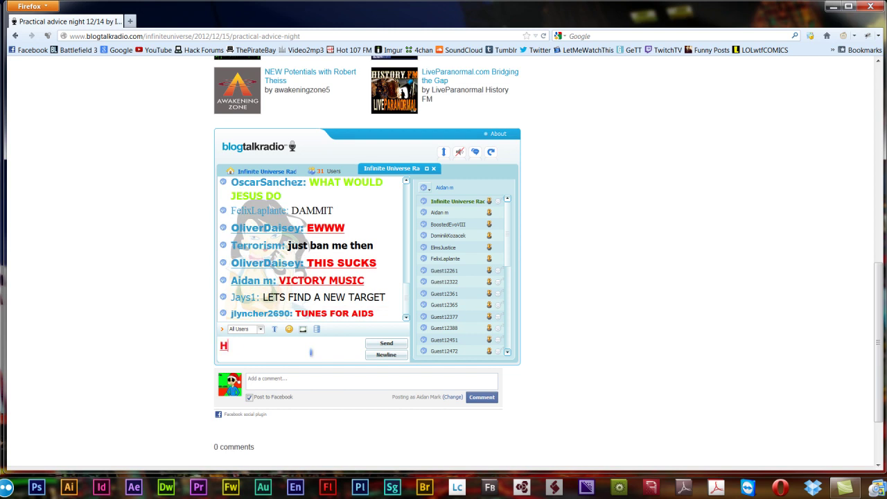
type("HUZZAH")
key("Return")
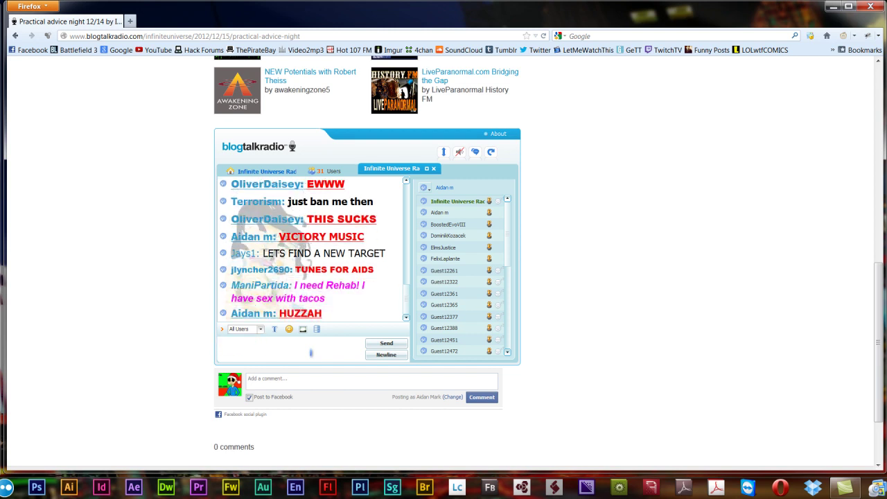
type("HU")
key("Return")
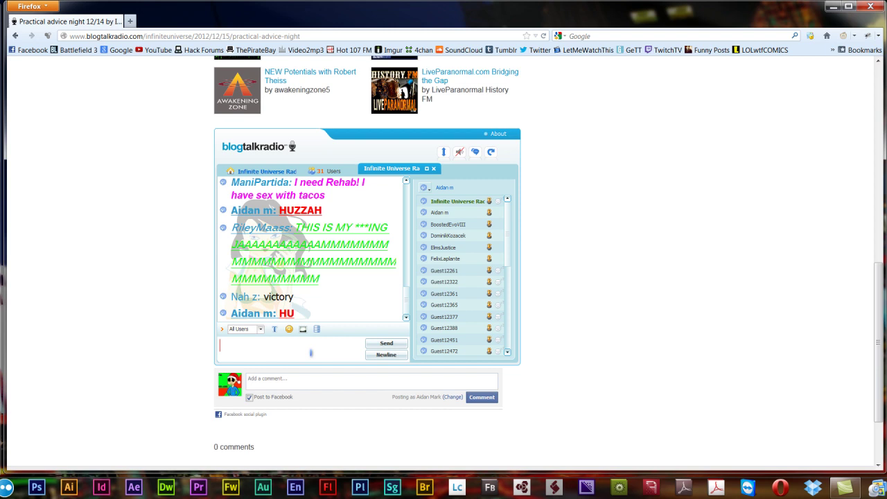
type("HUZZAAh")
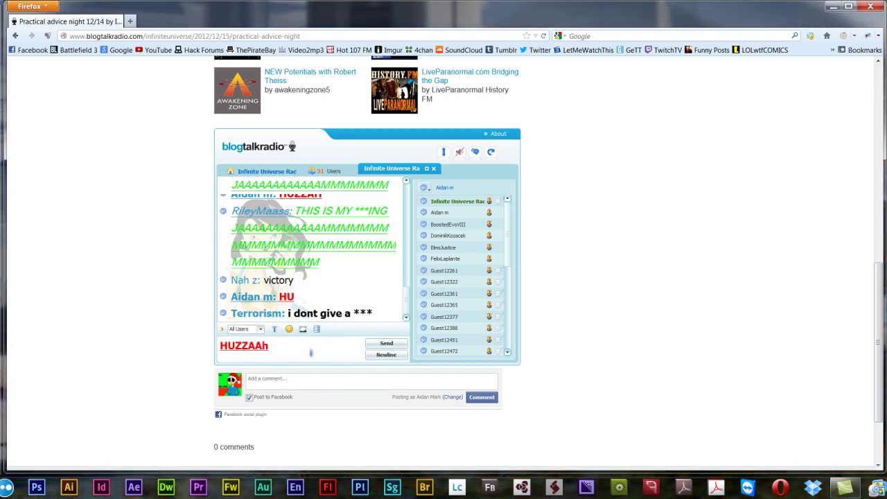
key("Return")
type("ILADFESHFL:")
Step: Send keyboard-mash messages such as 'ASJFHLAFH', 'FAESDGSFS' and 'FSDFGGEFSWEG'
key("Return")
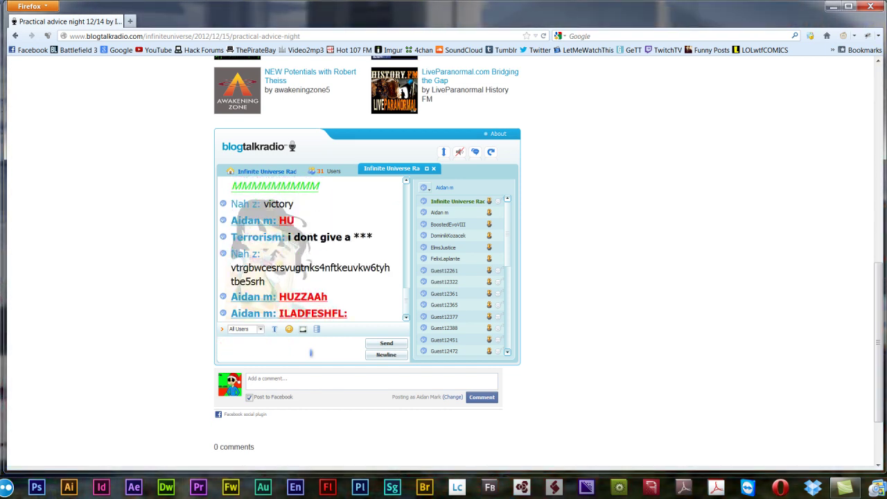
type("ASJFHLAFH")
key("Return")
type("FA")
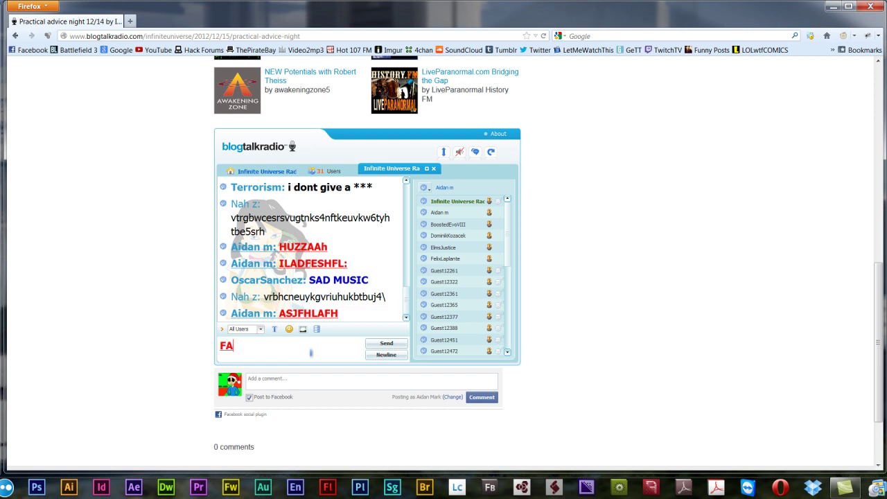
type("ESDGSFS")
key("Return")
type("GEFSDSEDFG")
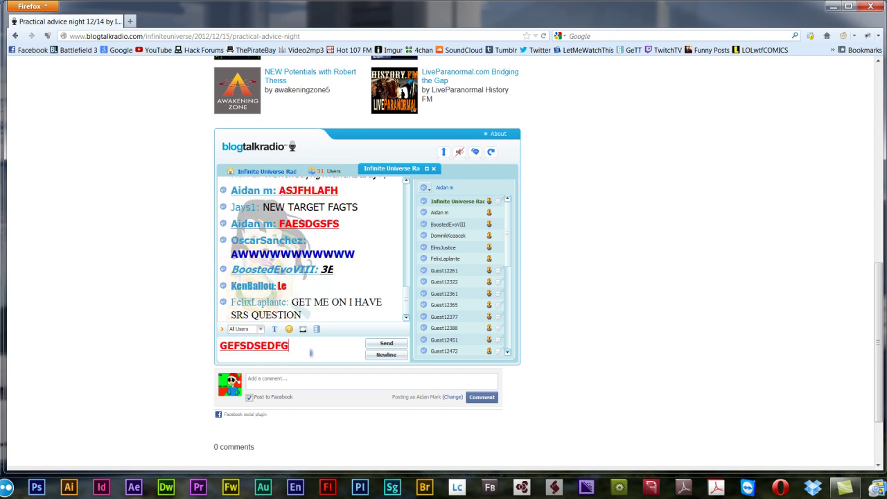
type("D")
key("Return")
type("FSDFGGEFSWEG")
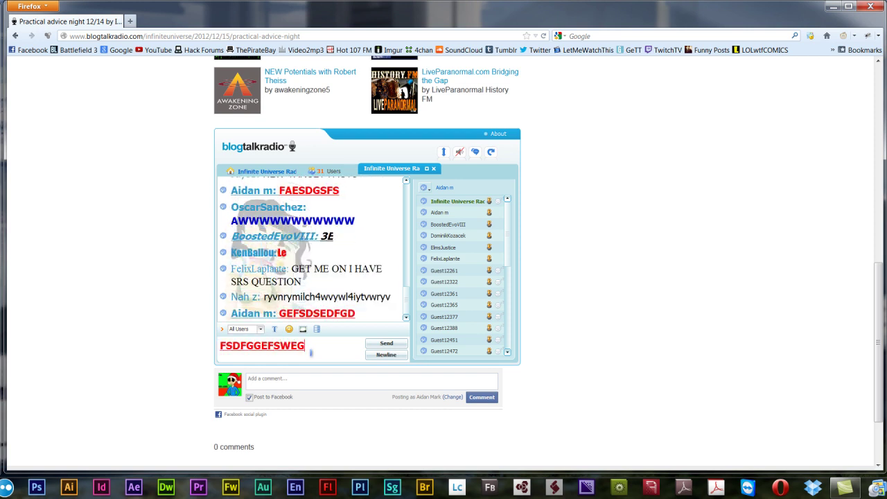
key("Return")
type("HU")
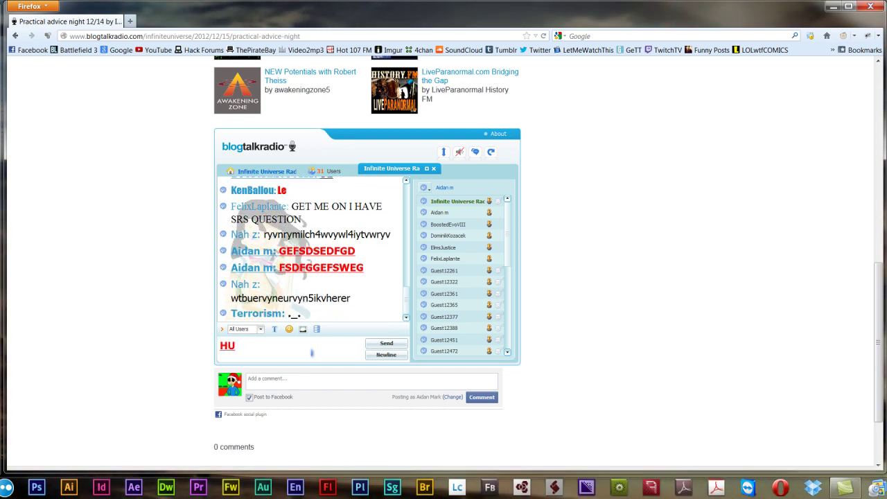
type("ZZZZZZZZZZZA")
key("Return")
type("AA")
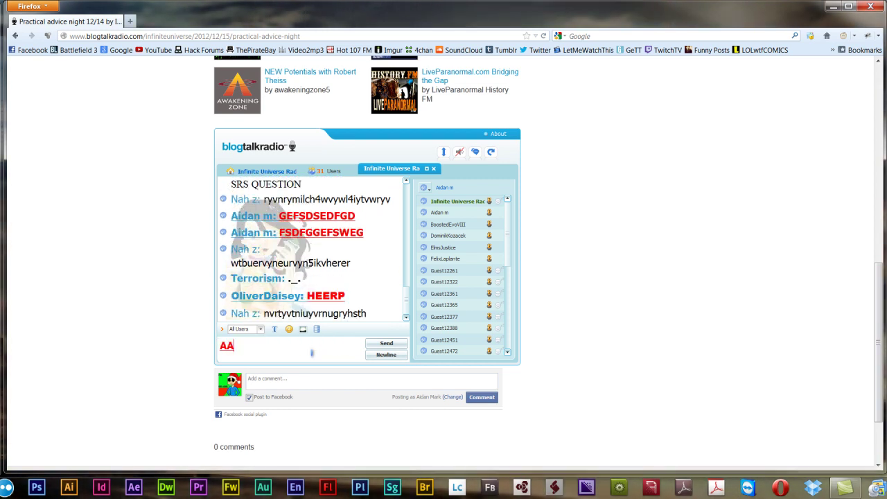
type("AAAAHHHHHHHHH")
Step: Send a stretched HUZZAH, 'HEU', 'HEUY EHUE HEUEHEHYEEHEUHEHEH', and 'HUZZZZZZZZZZZAAAAAAHHHHHHH'
key("Return")
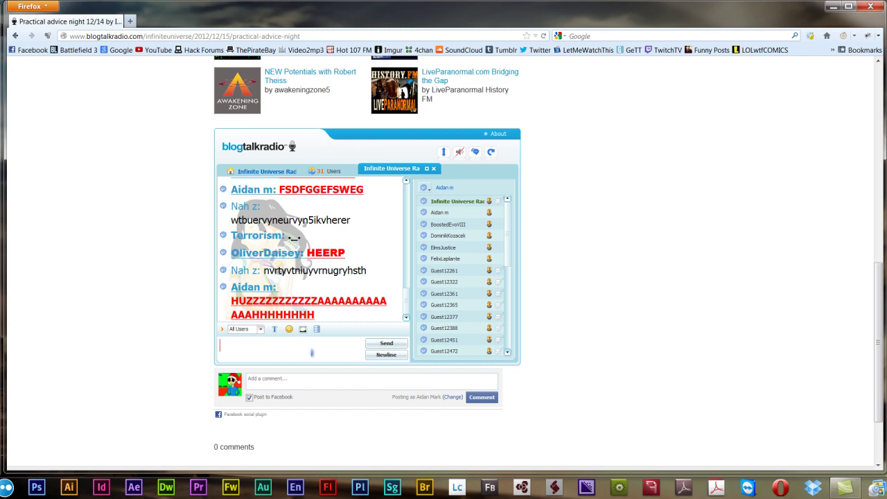
type("HE")
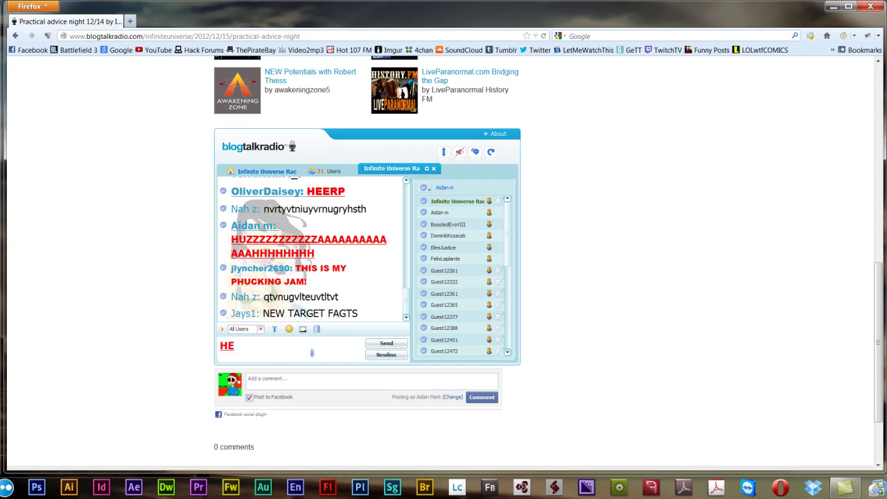
type("U")
key("Return")
type("HEUY")
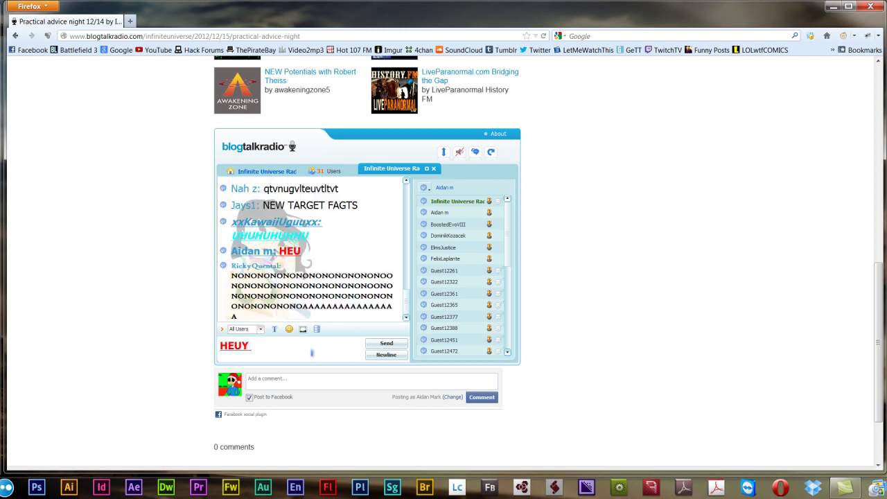
type(" EHUE HEUEHEHYEE")
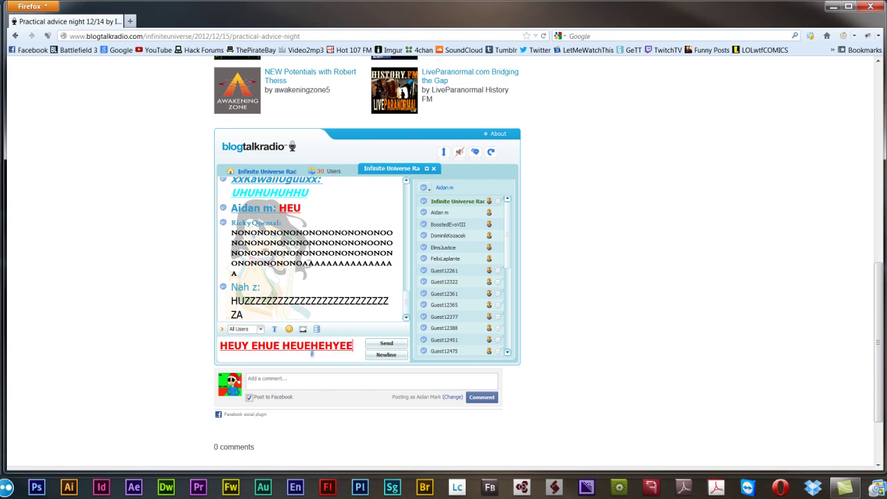
type("HEUHEHEH")
key("Return")
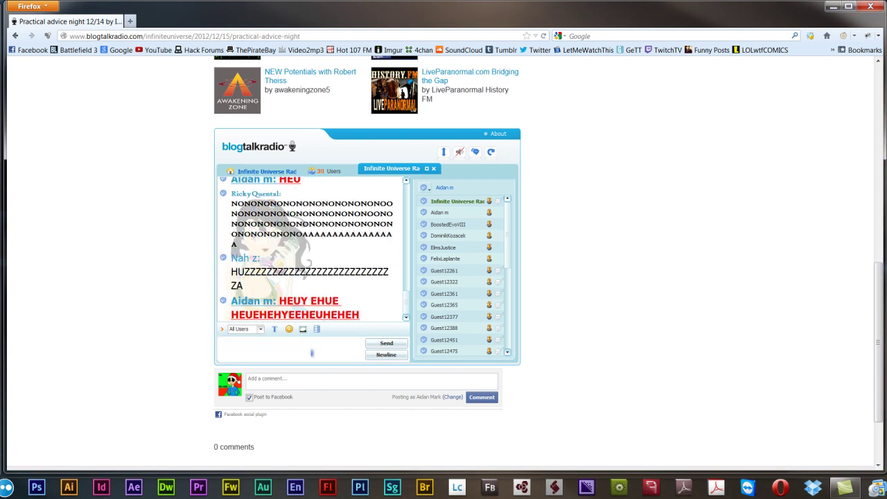
type("HUZZZZZZZZZZZ")
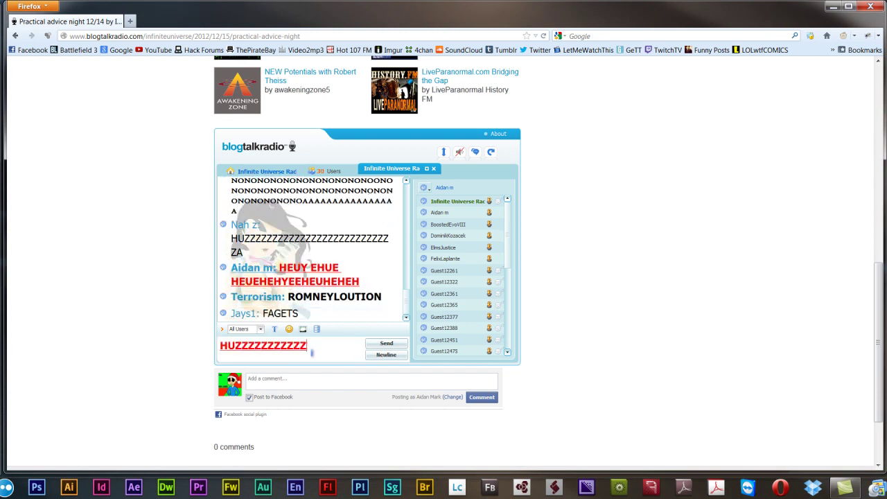
type("ZAAAAAAHHHHHHH")
key("Return")
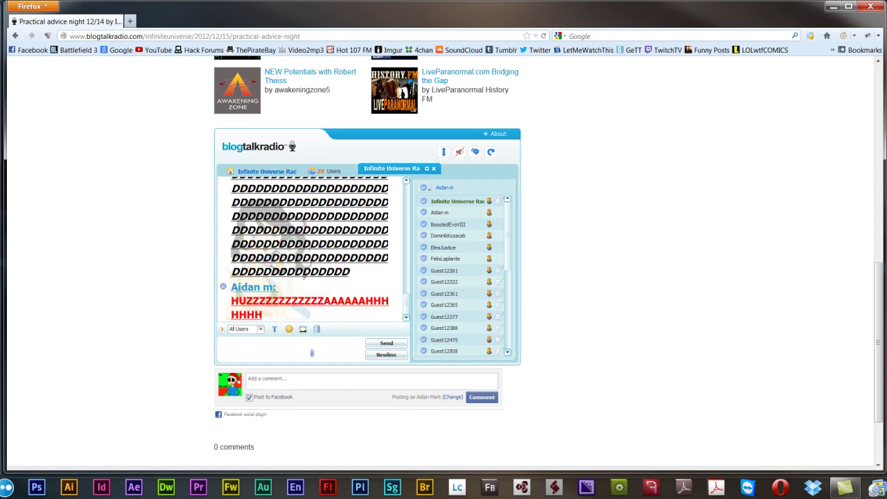